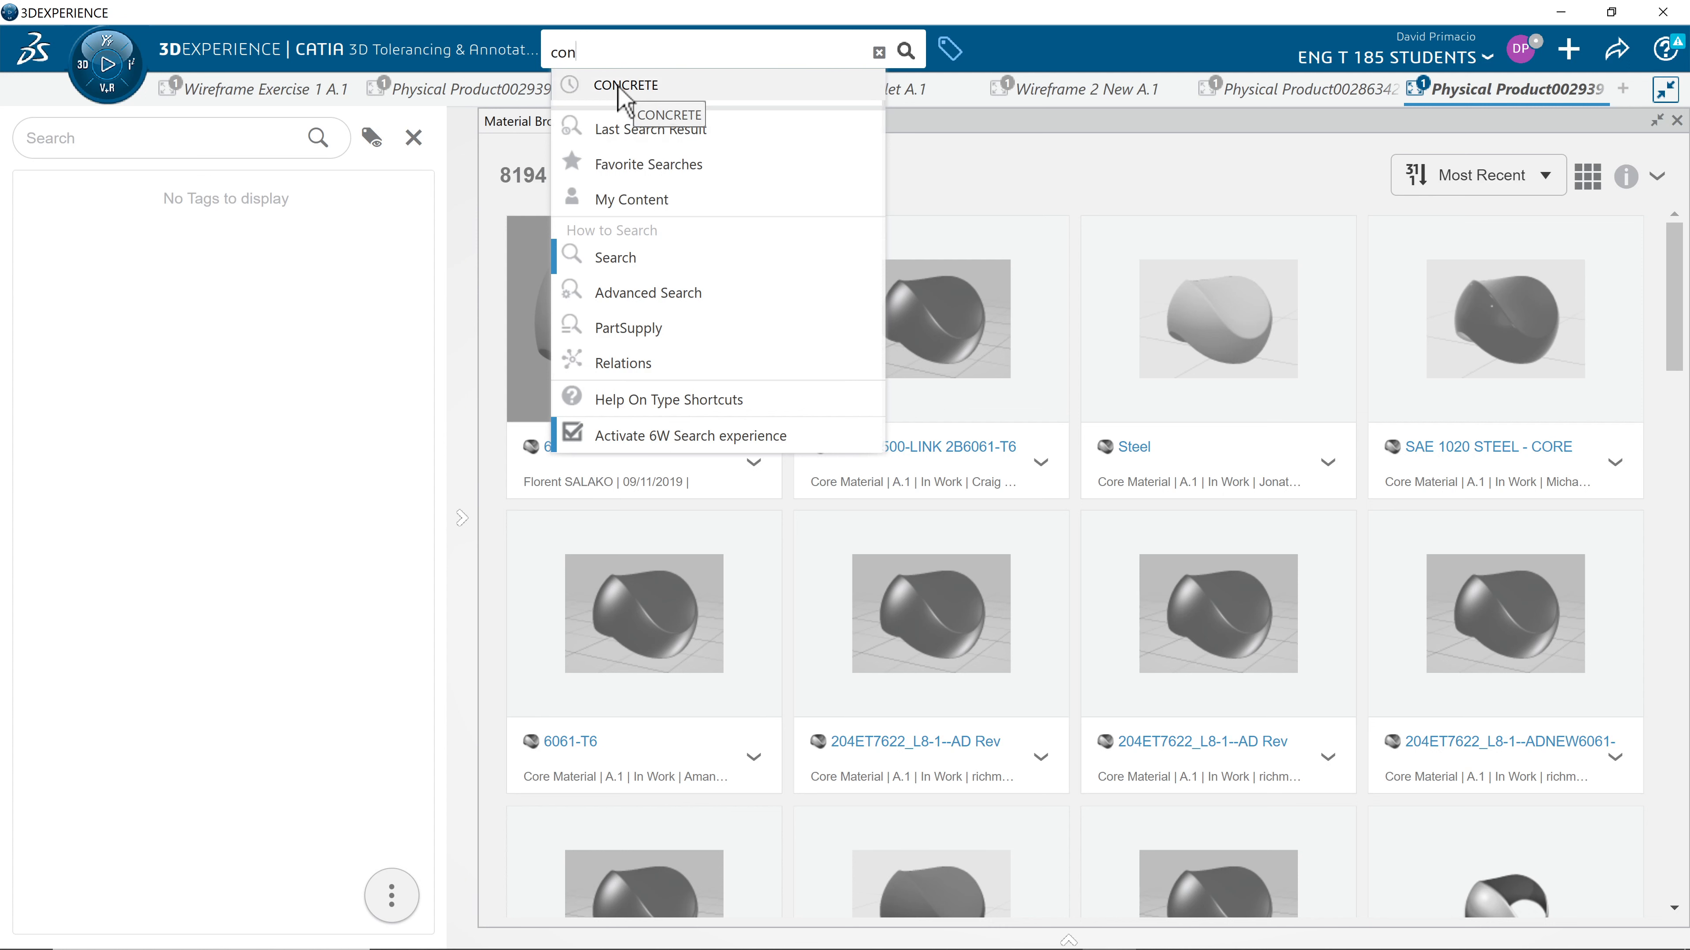
Step: Search the material library for CONCRETE and locate the Concrete covering material at the end of the results
{"action": "left_click", "coordinate": [618, 87]}
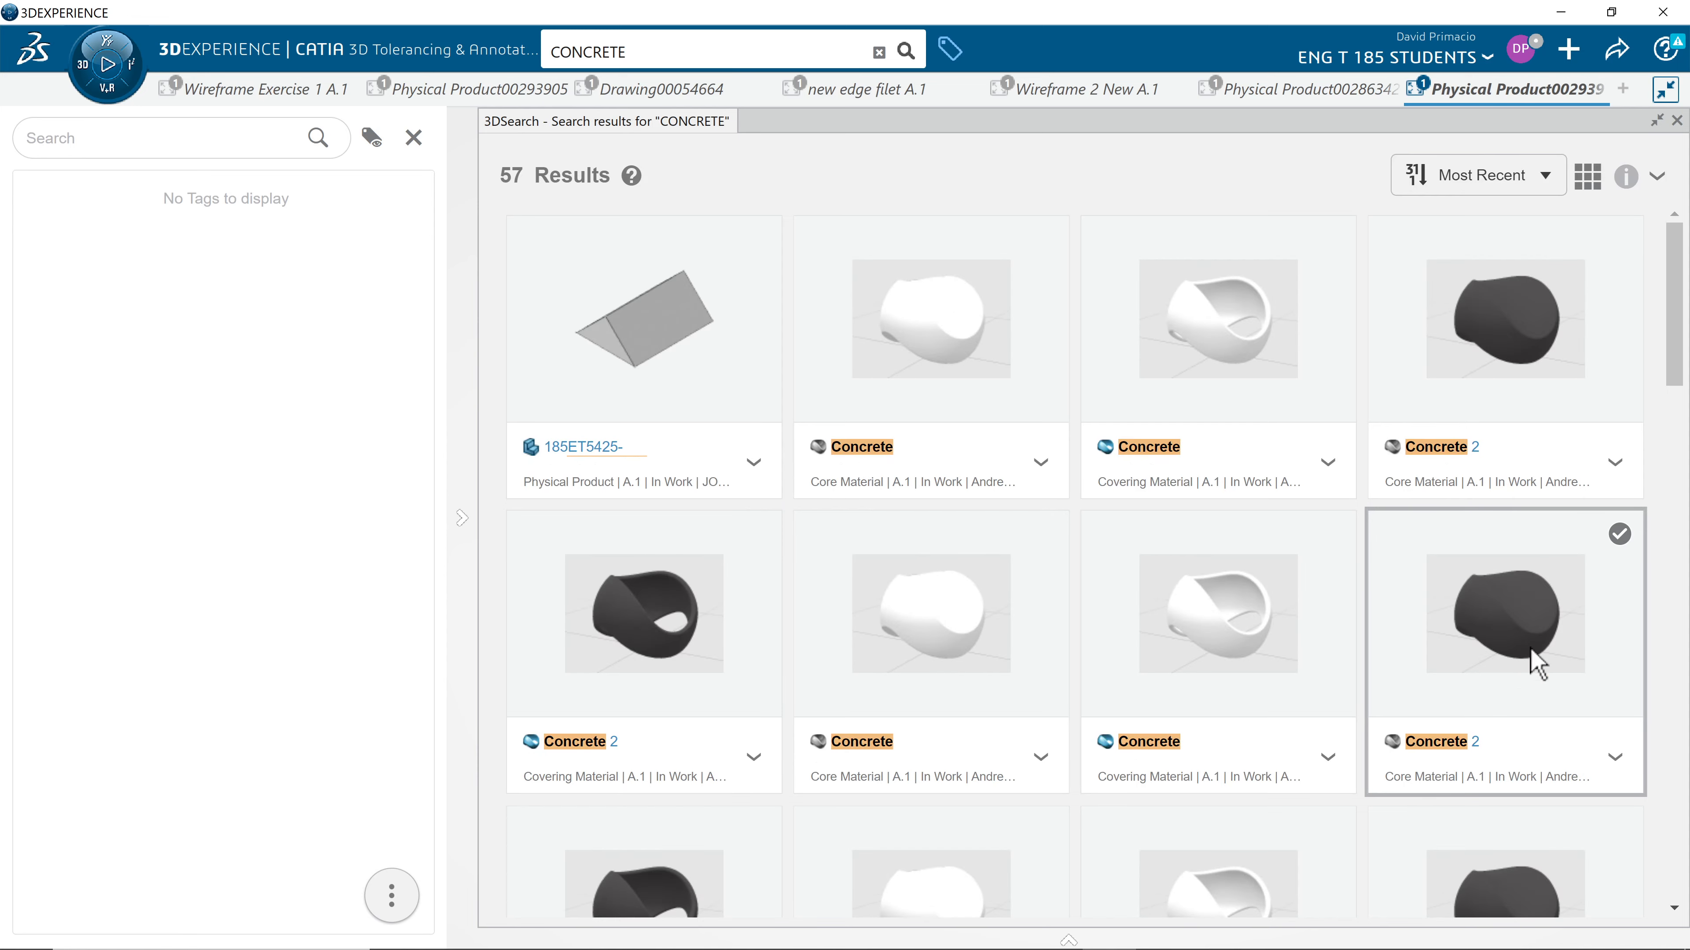
{"action": "left_click_drag", "start_coordinate": [1684, 344], "coordinate": [1685, 858]}
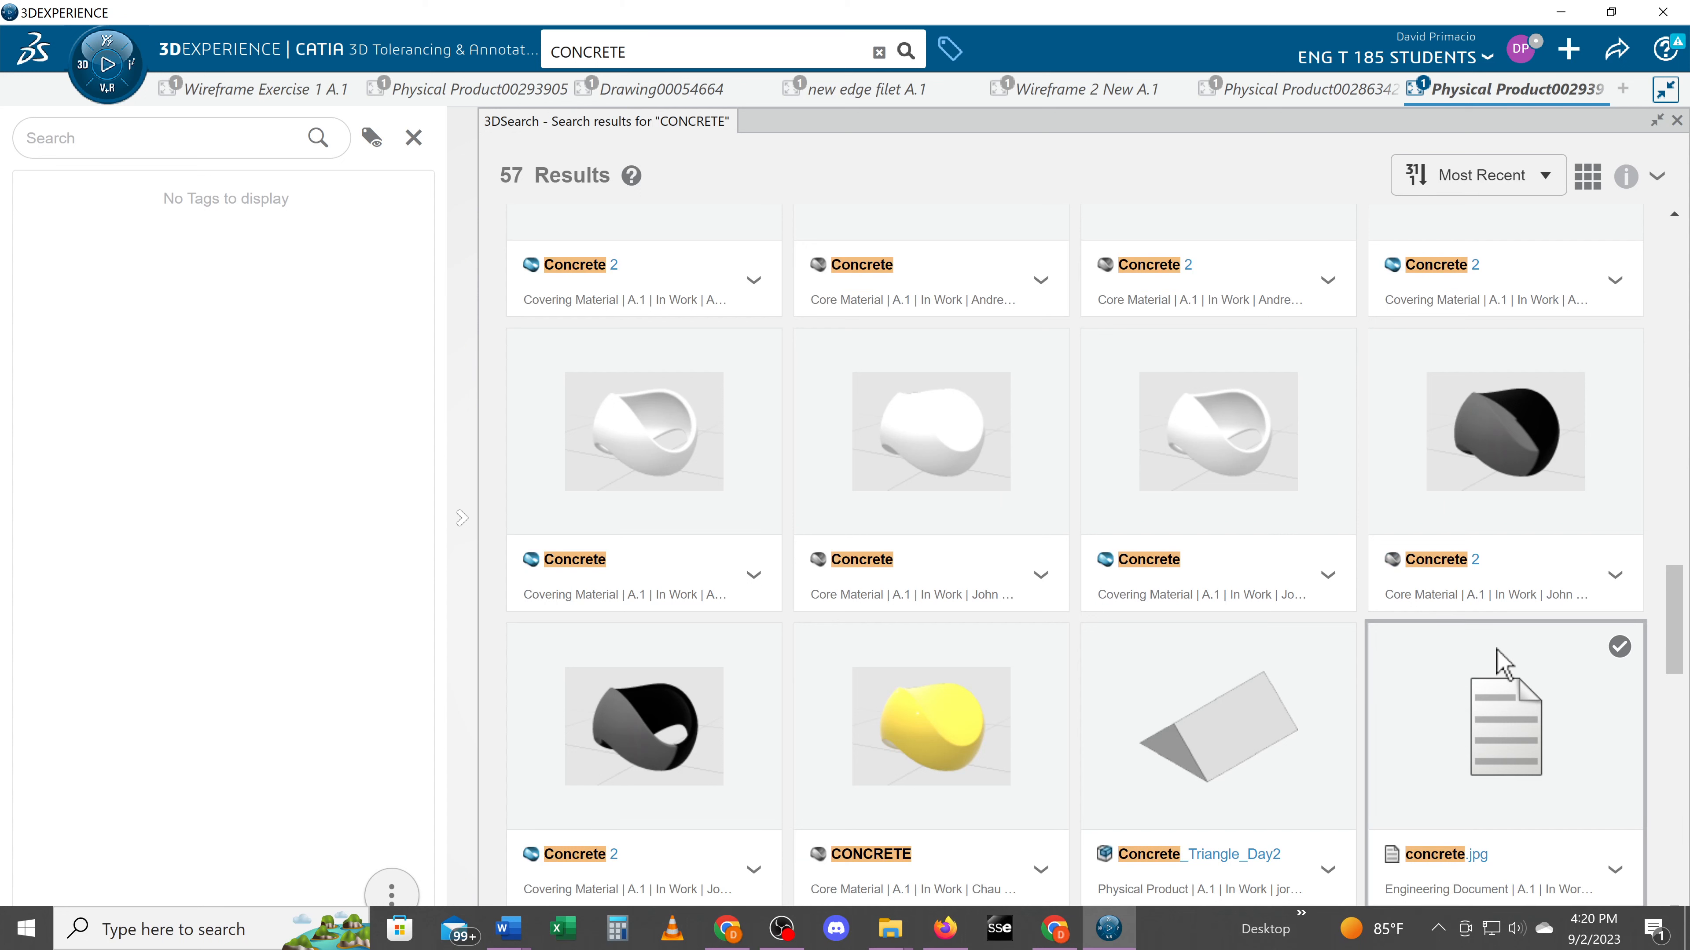
{"action": "scroll", "coordinate": [1506, 669], "scroll_direction": "down", "scroll_amount": 3}
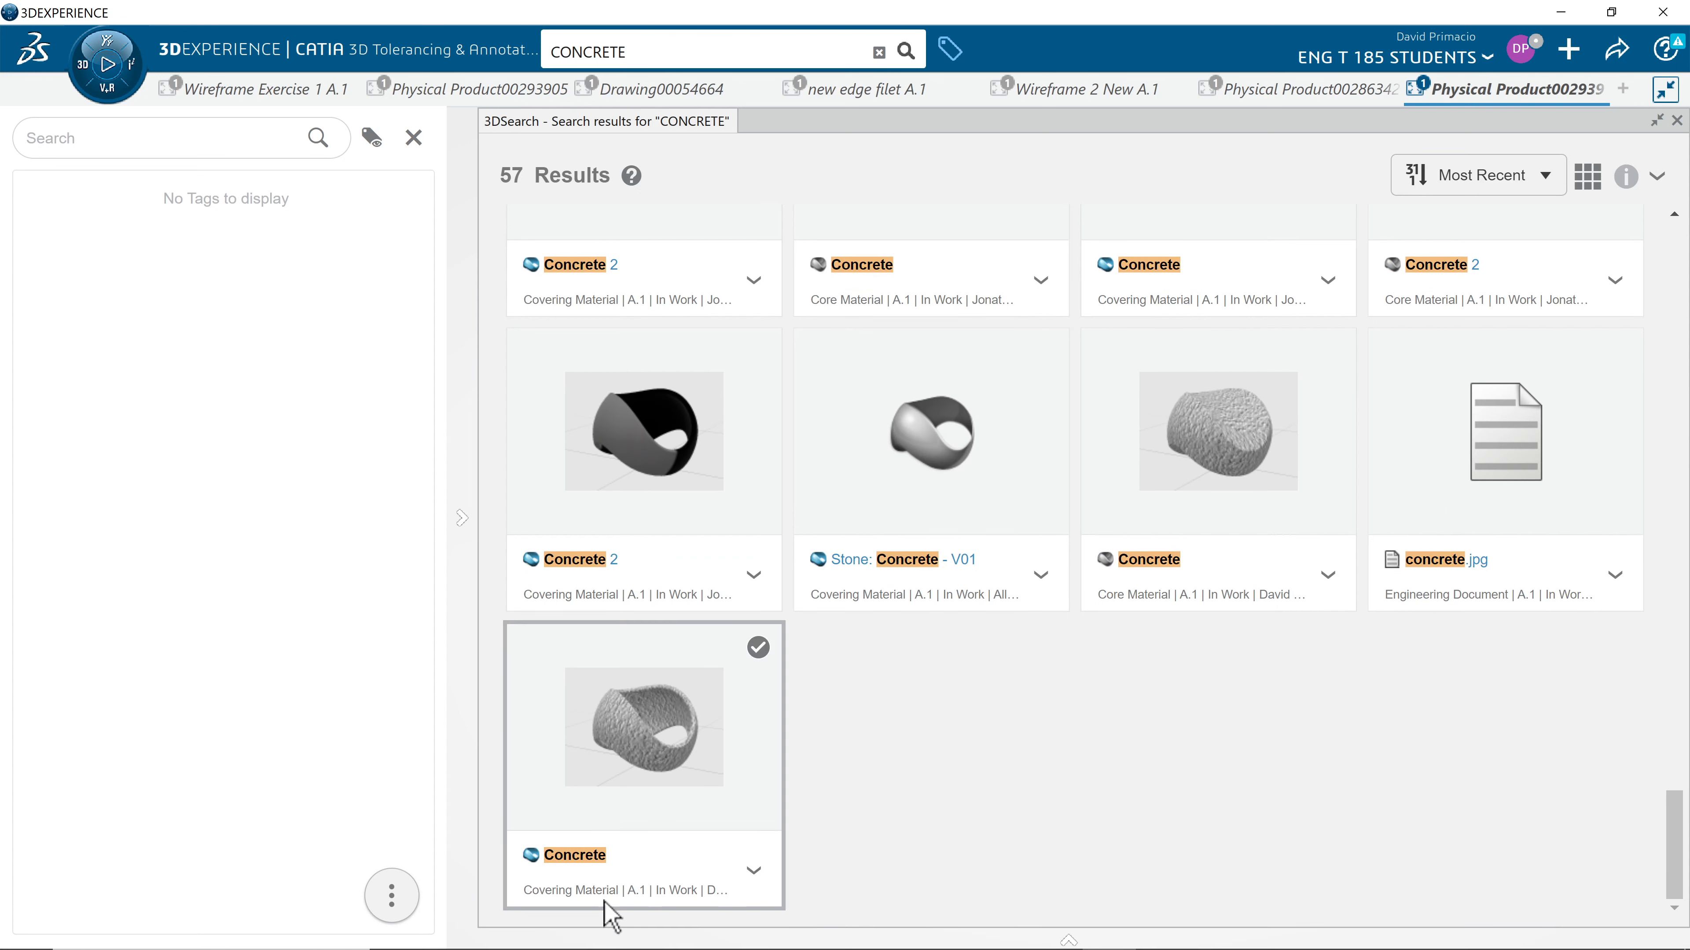
{"action": "mouse_move", "coordinate": [615, 892]}
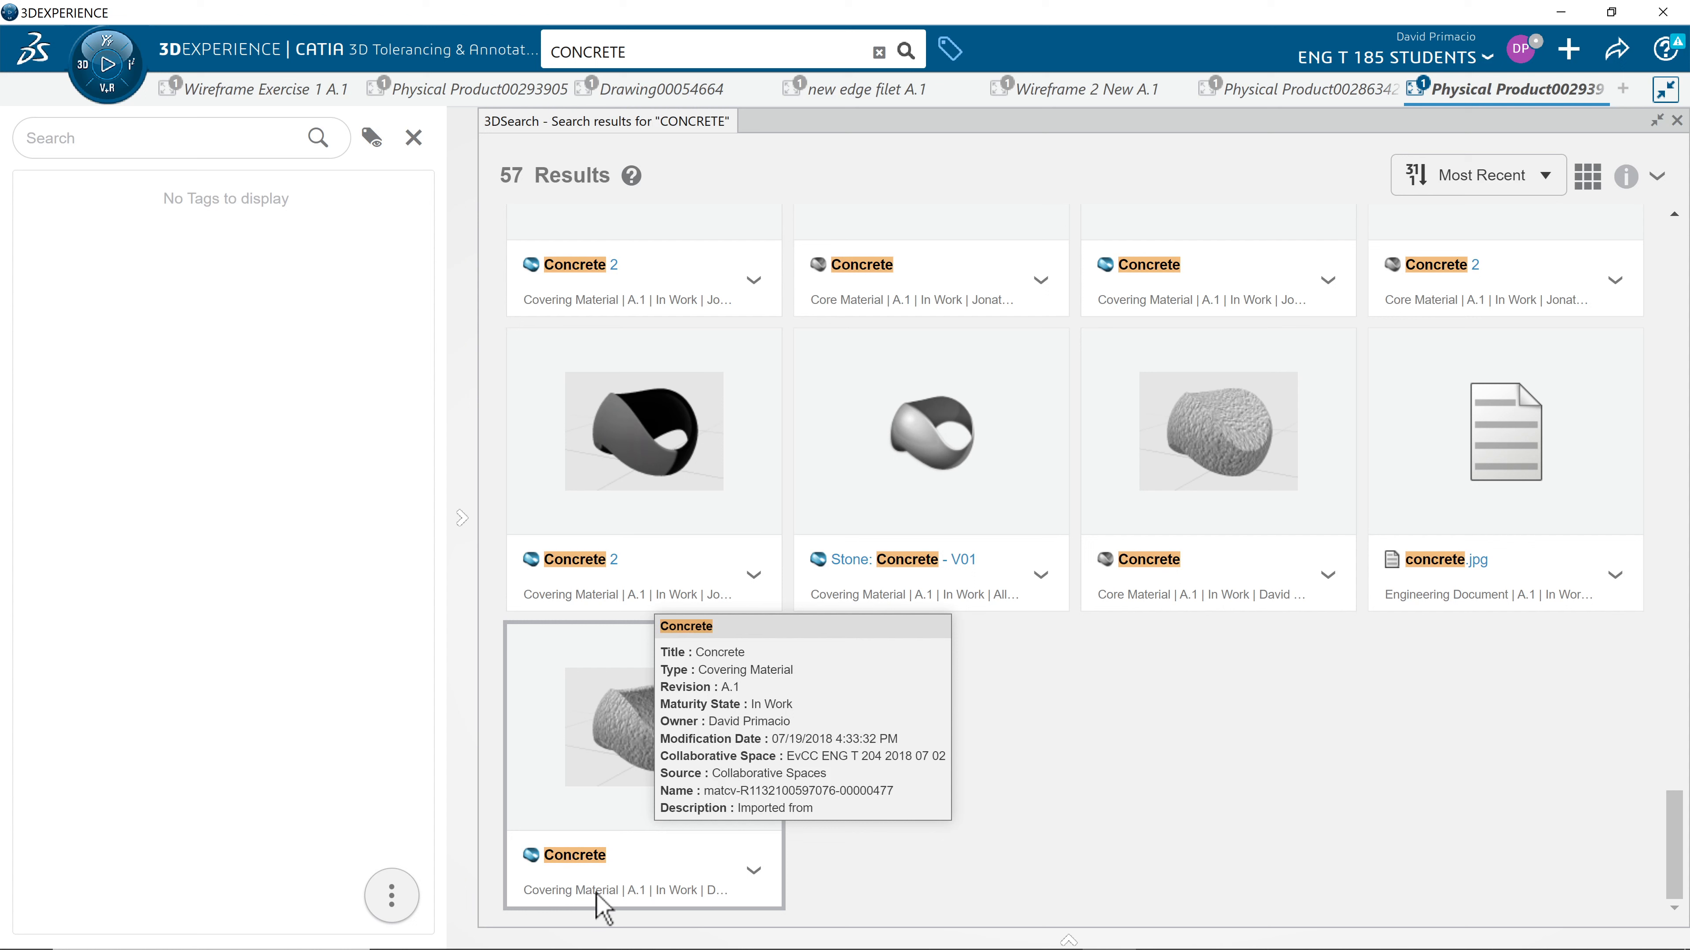
Step: Apply the Concrete covering material to the stair block's 3D shape and expand the Materials node in the tree
{"action": "left_click", "coordinate": [751, 870]}
{"action": "left_click", "coordinate": [751, 869]}
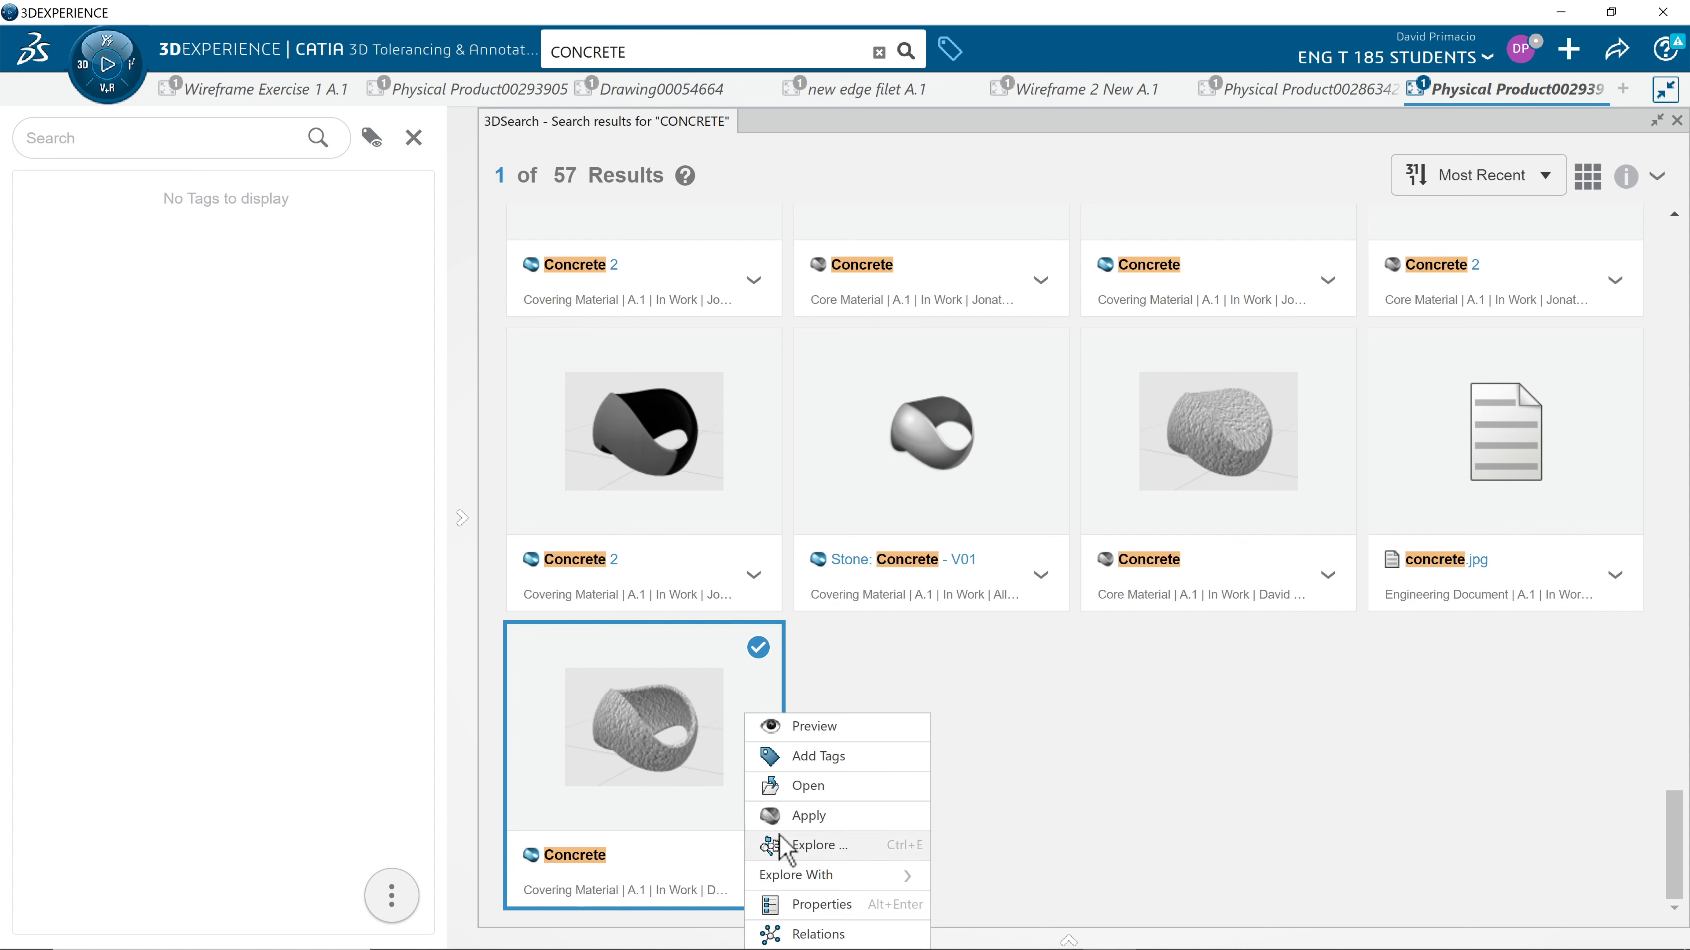
{"action": "left_click", "coordinate": [798, 816]}
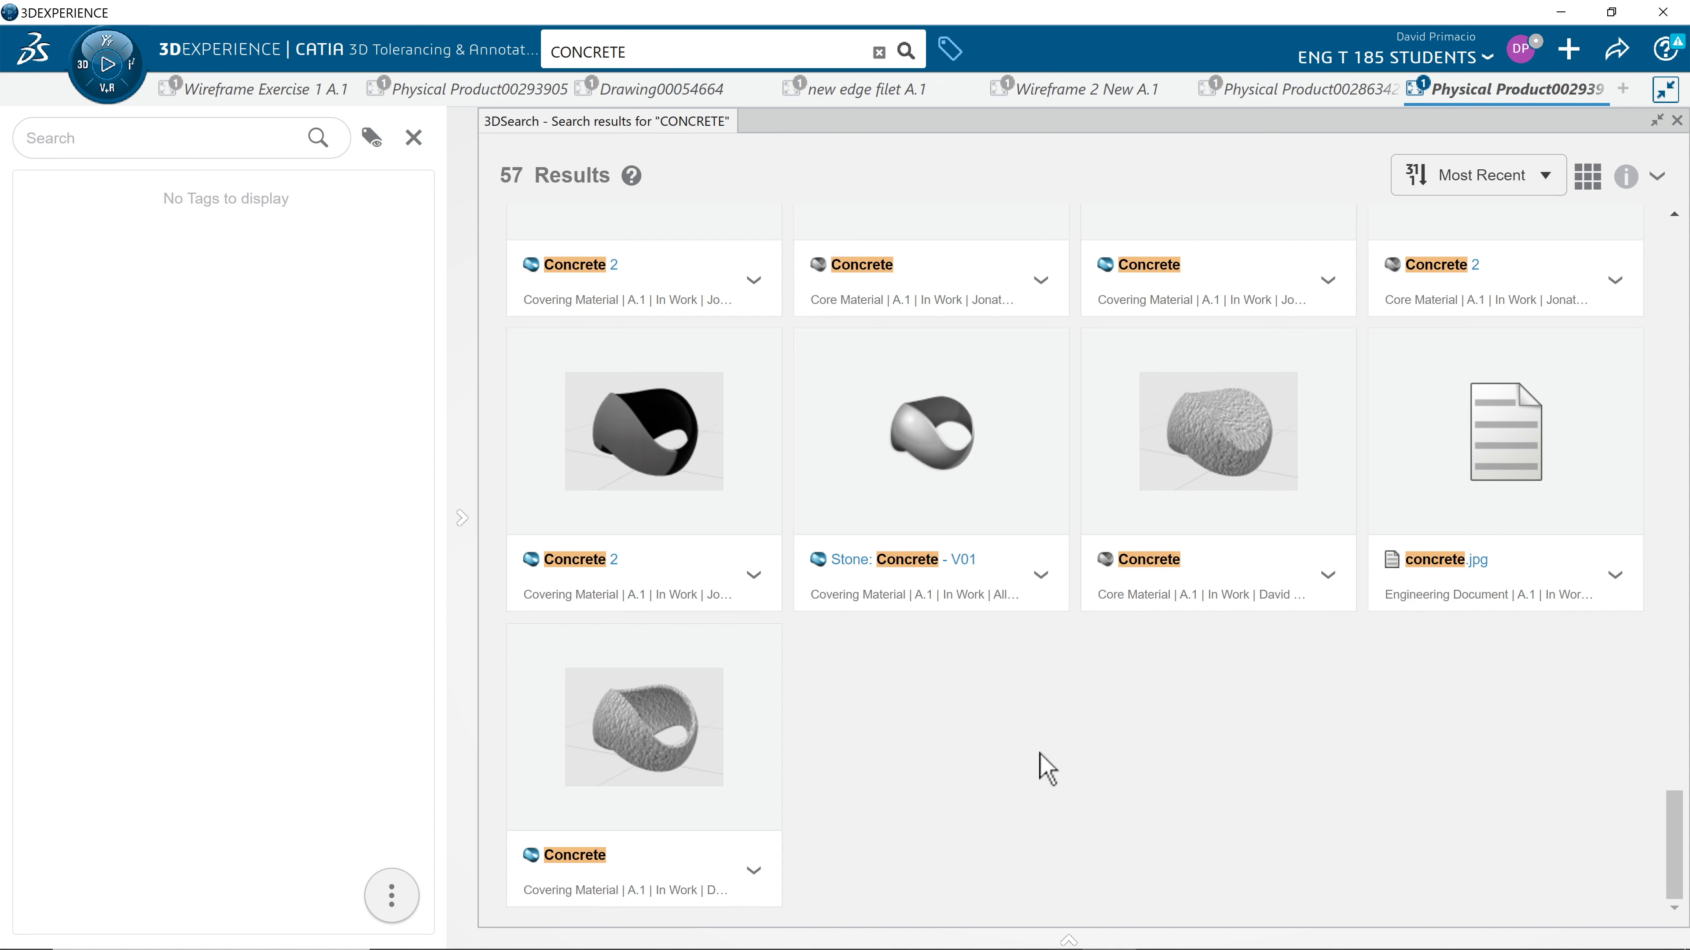
{"action": "left_click", "coordinate": [1677, 121]}
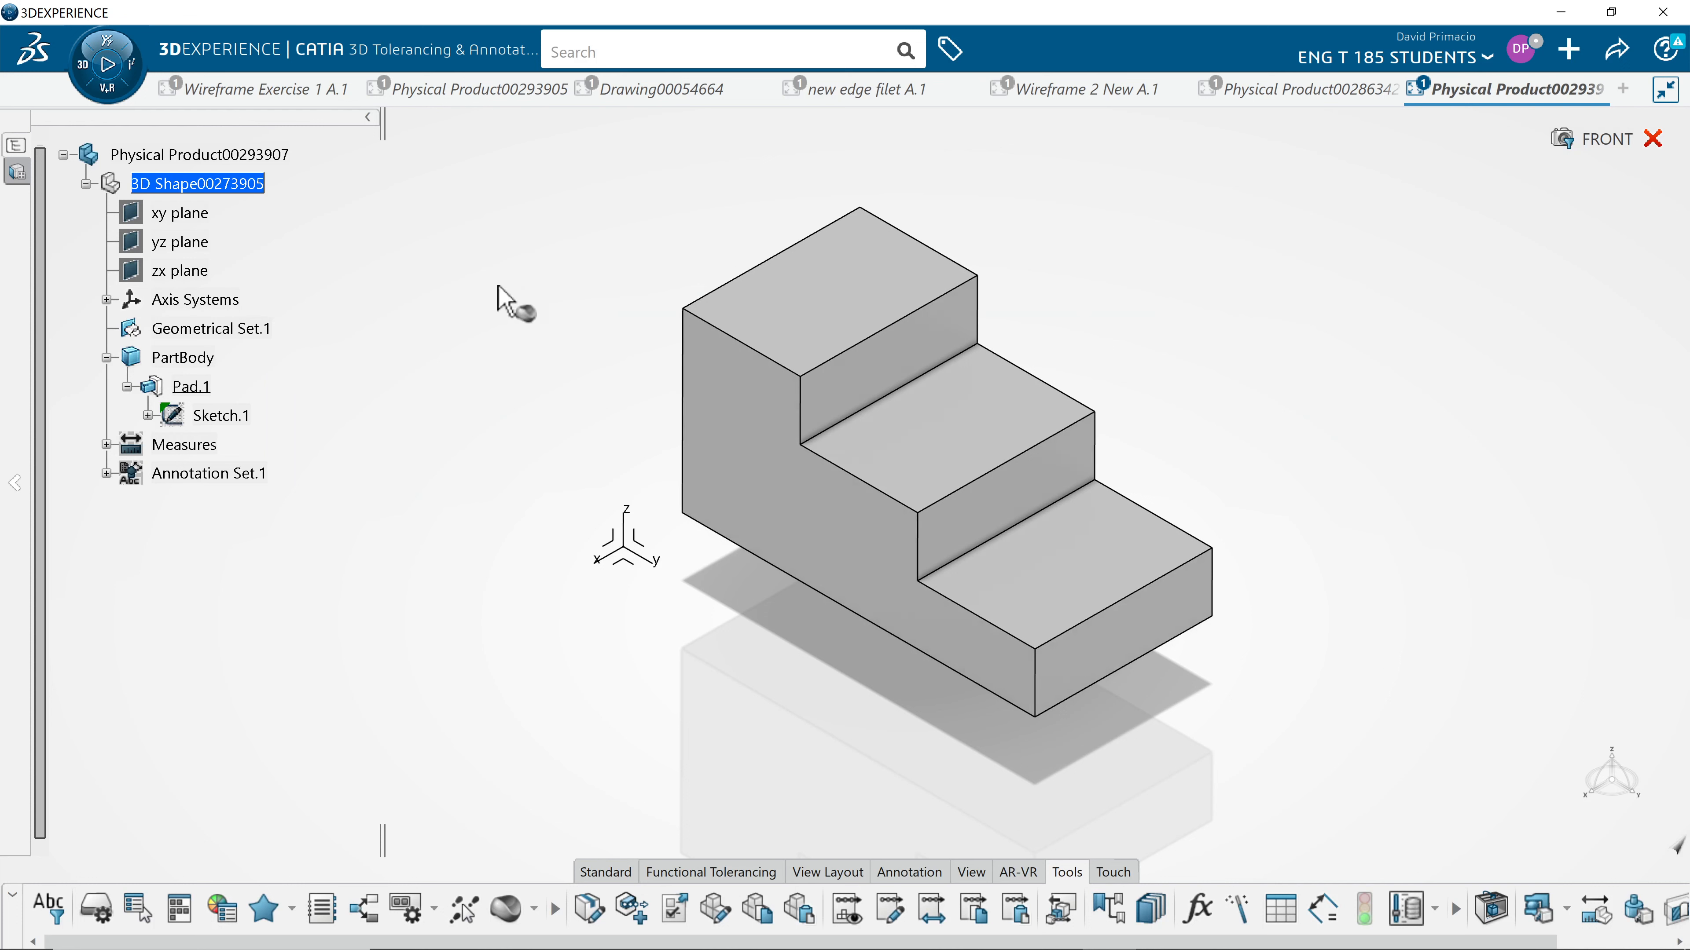
{"action": "left_click", "coordinate": [241, 183]}
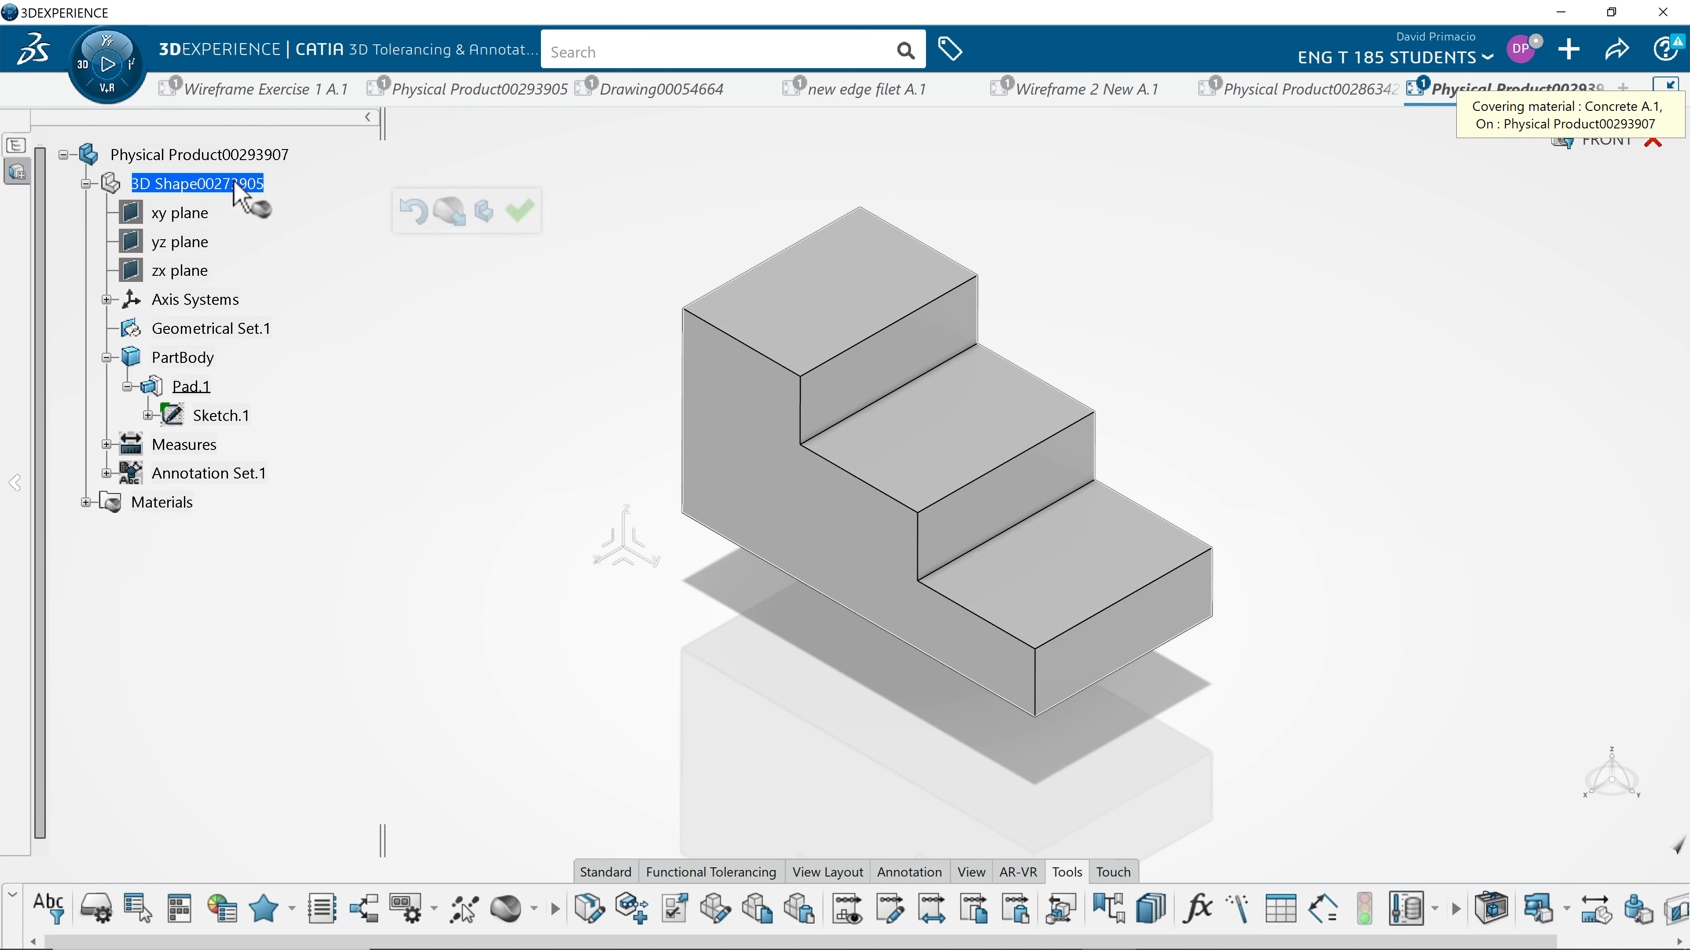
{"action": "left_click", "coordinate": [517, 214]}
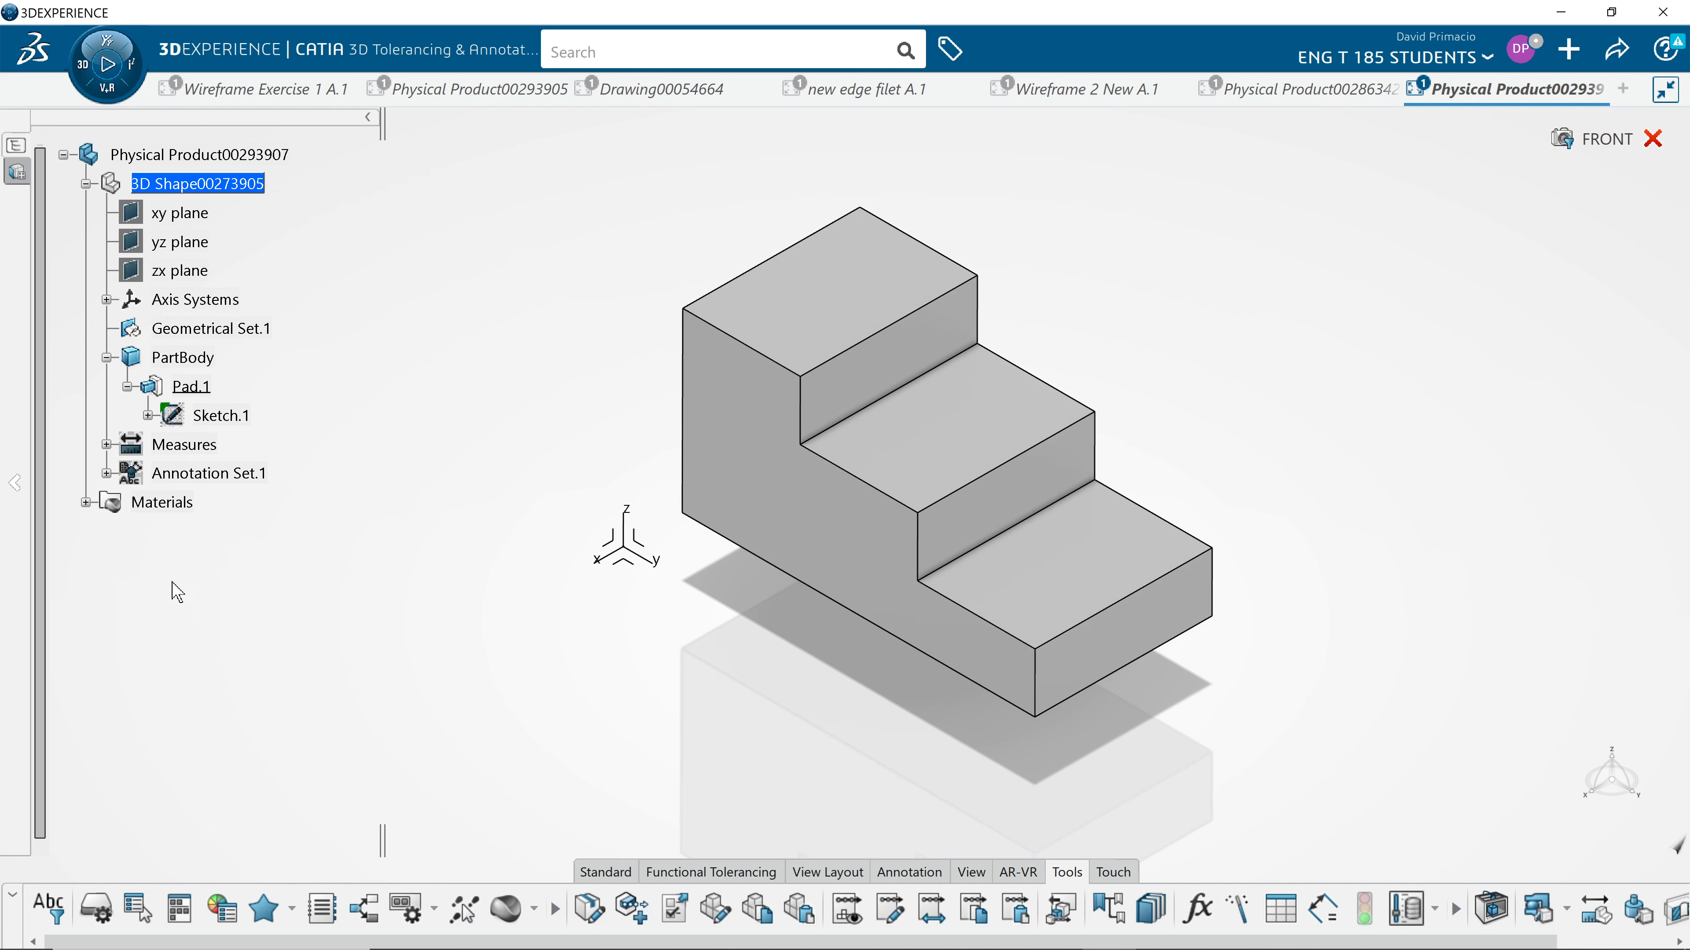
{"action": "left_click", "coordinate": [86, 503]}
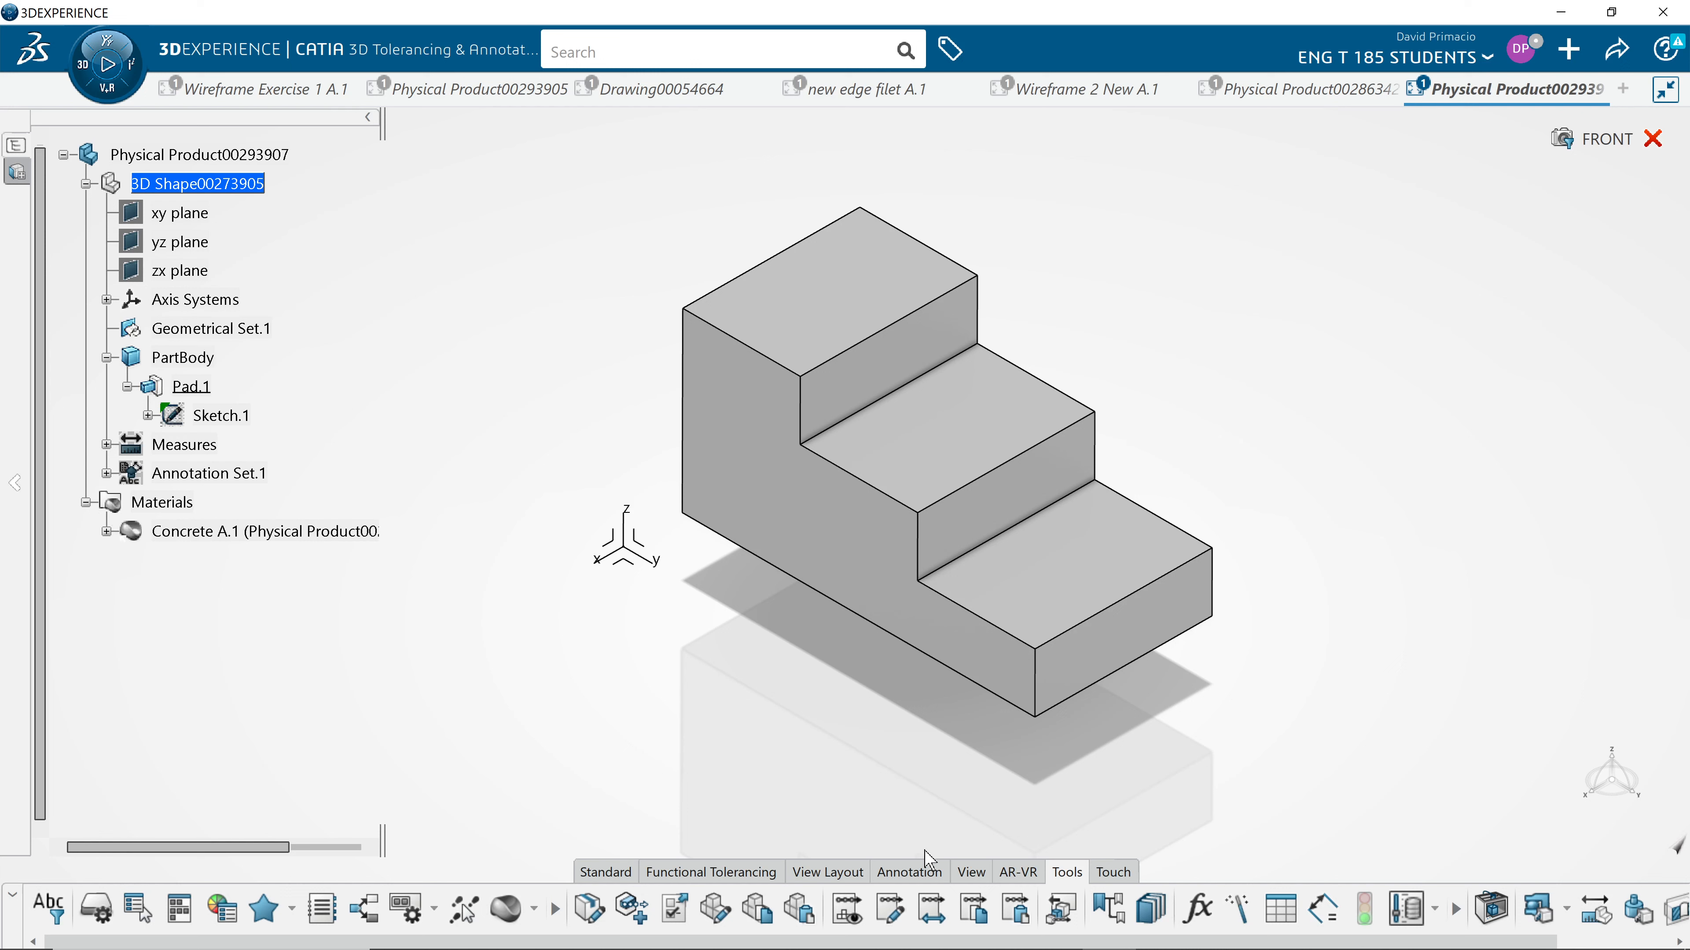
Step: Change the view mode to shading with material so the stair block is rendered with its concrete texture
{"action": "left_click", "coordinate": [976, 877]}
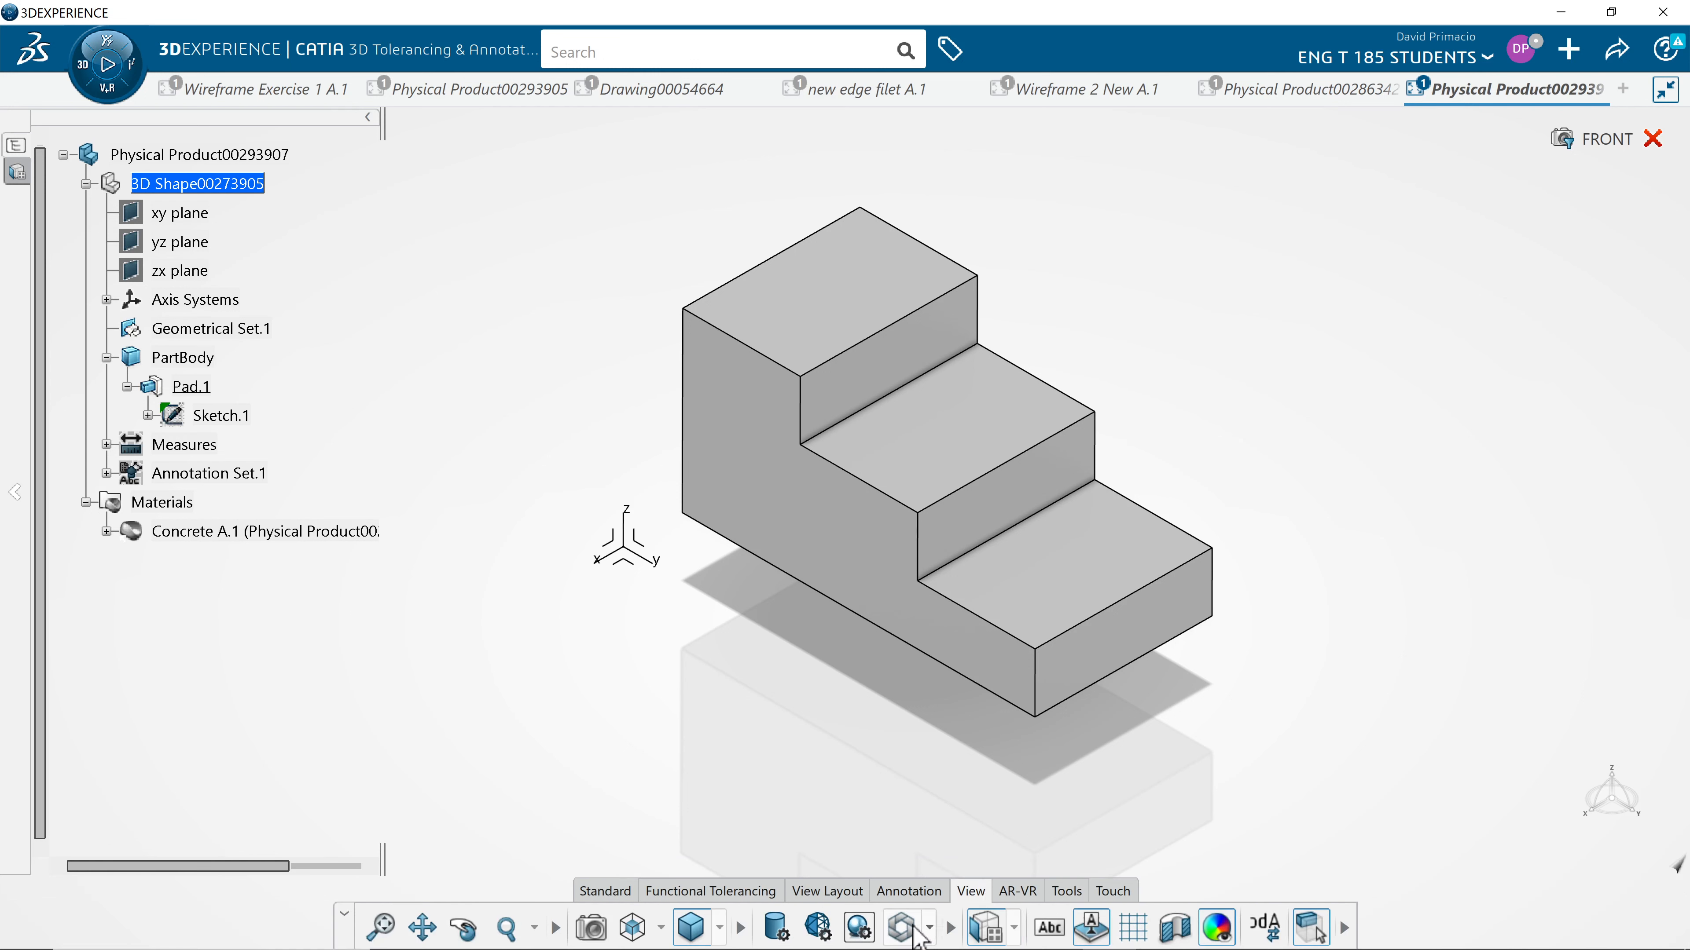
{"action": "left_click", "coordinate": [784, 933]}
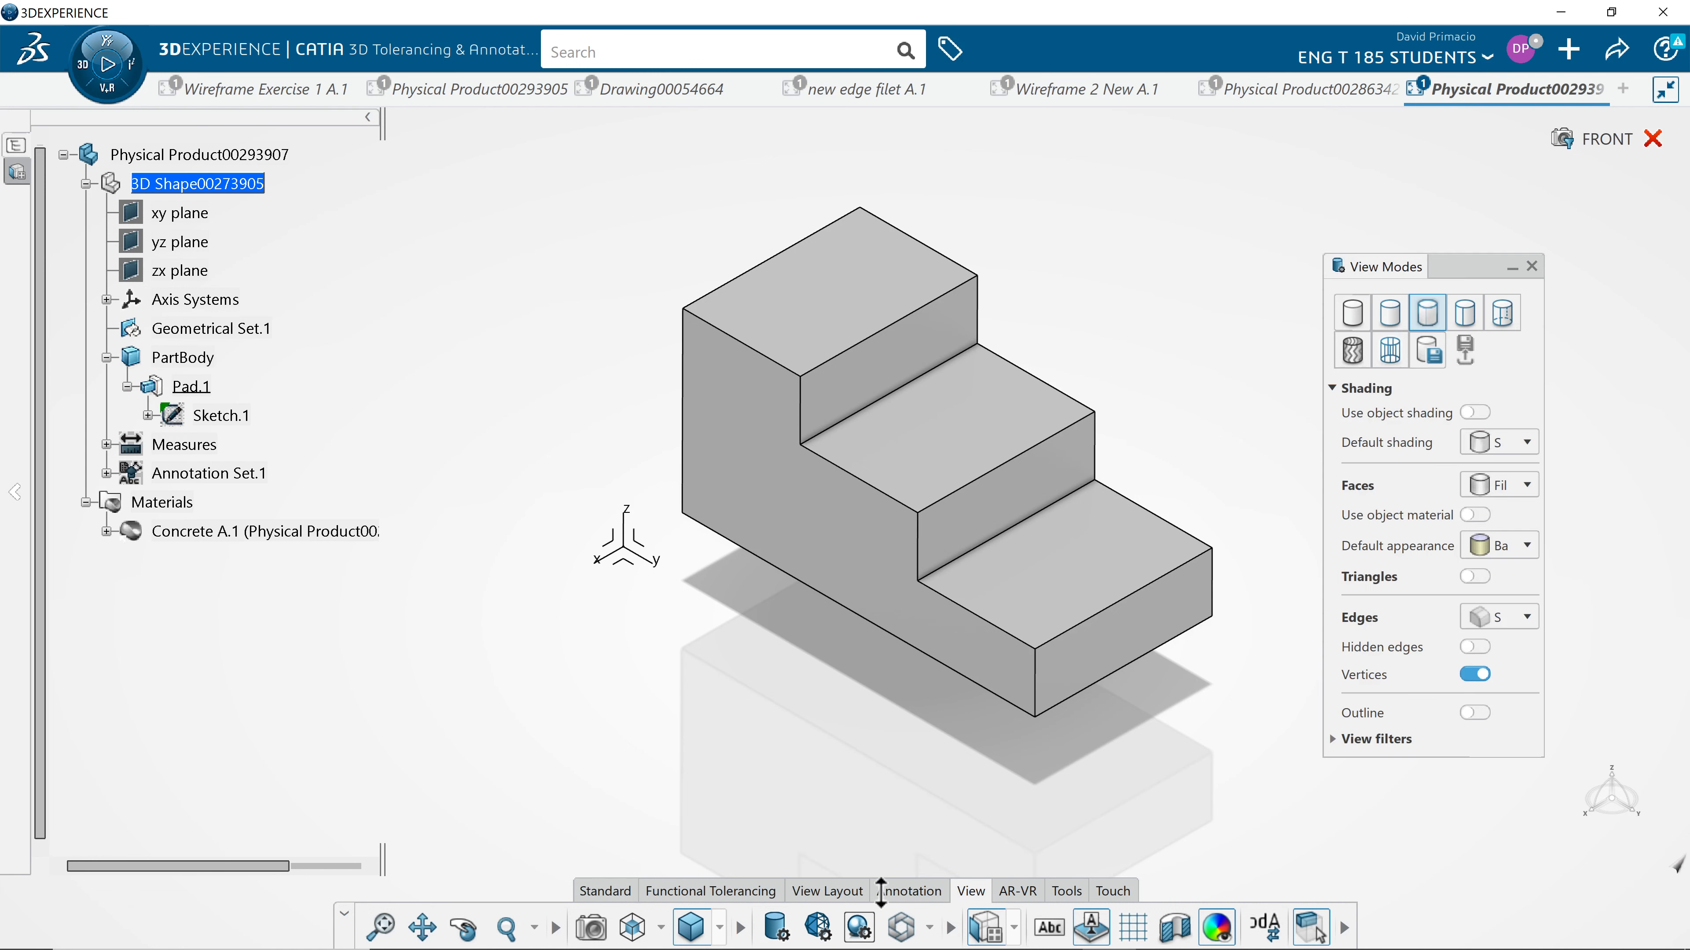
{"action": "left_click", "coordinate": [1353, 350]}
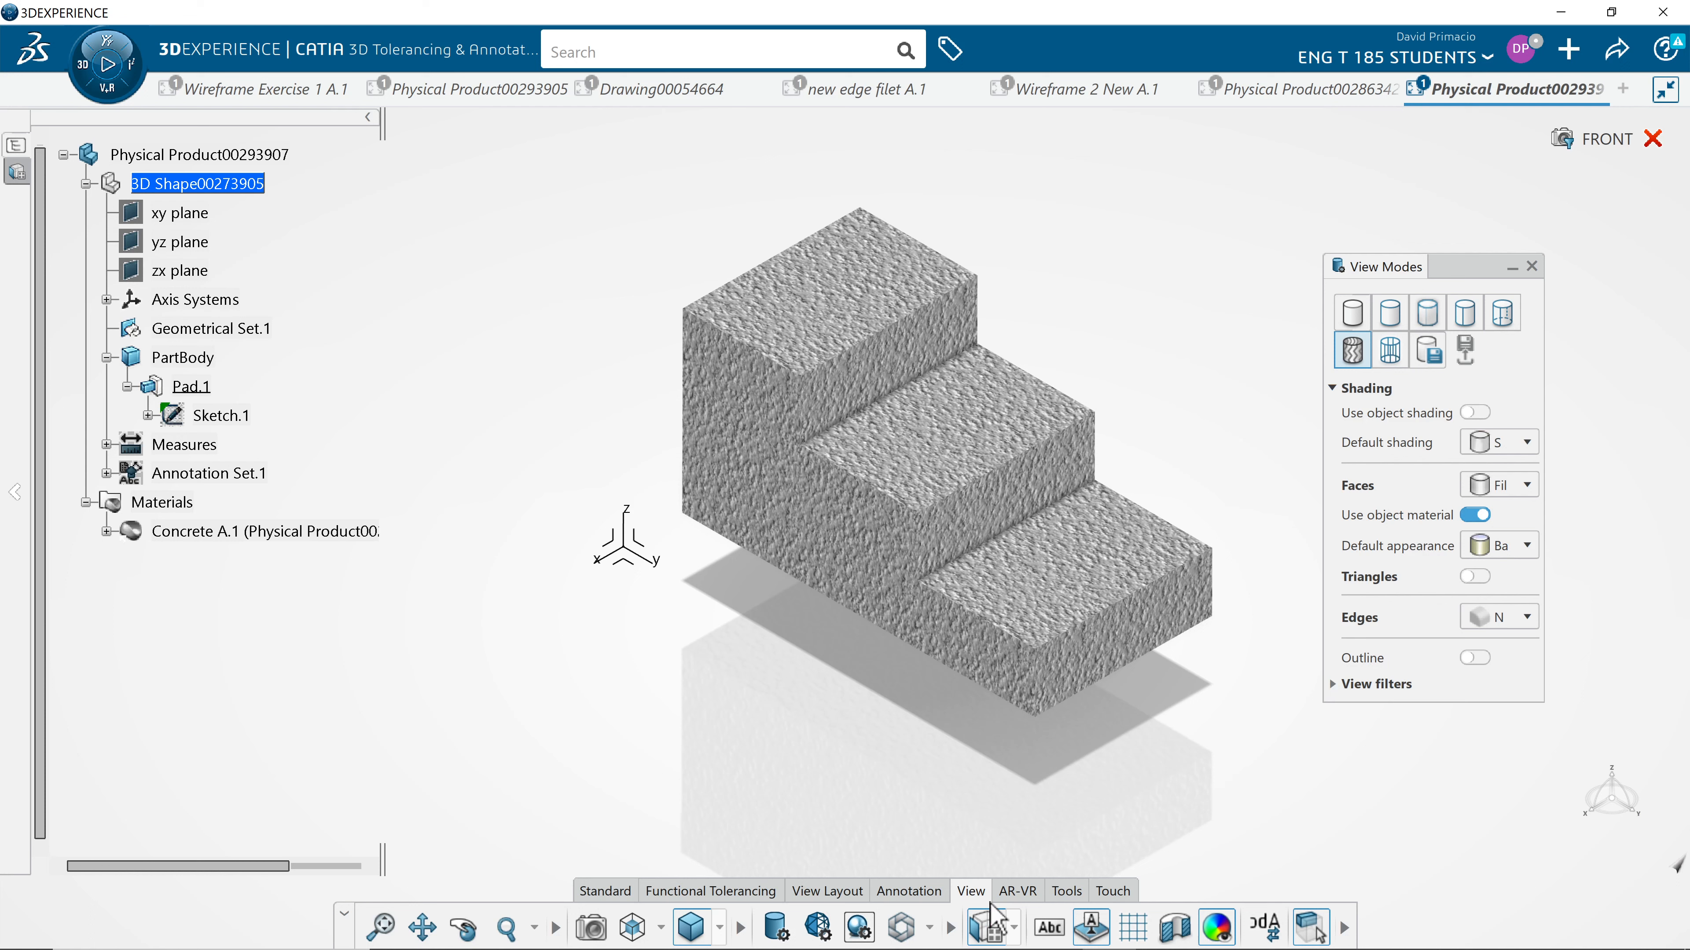
Step: Measure the inertia of the PartBody in Volume mode, keeping both the part and the results dialog in view
{"action": "left_click", "coordinate": [1067, 892]}
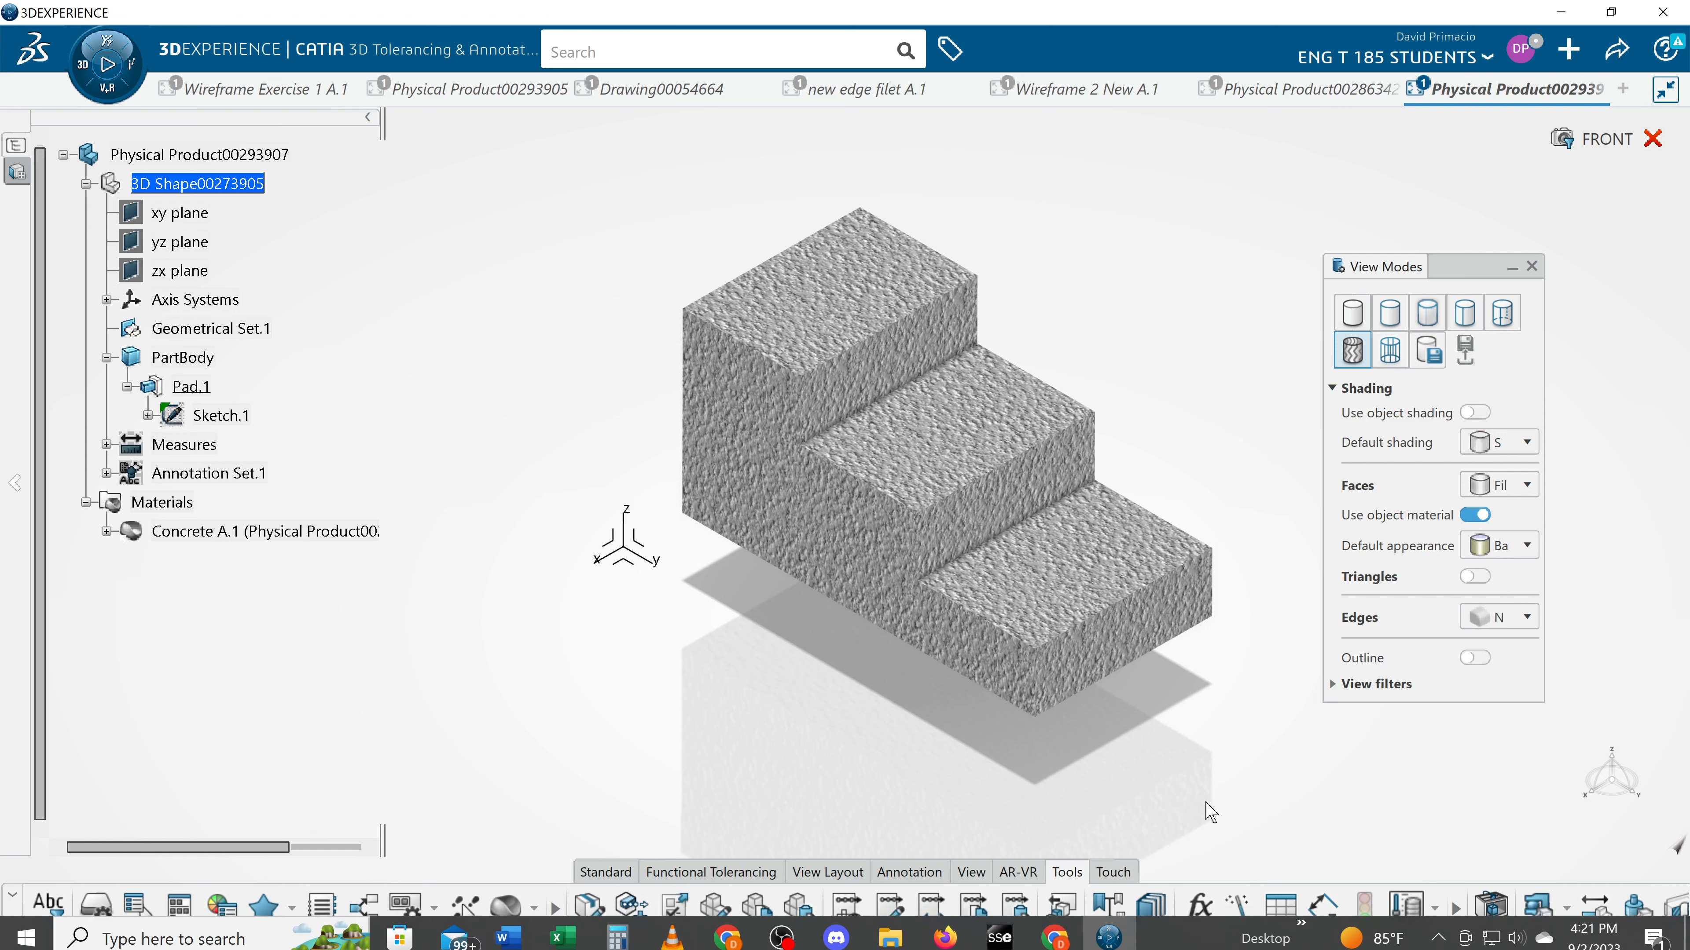
{"action": "left_click_drag", "start_coordinate": [1249, 941], "coordinate": [1554, 942]}
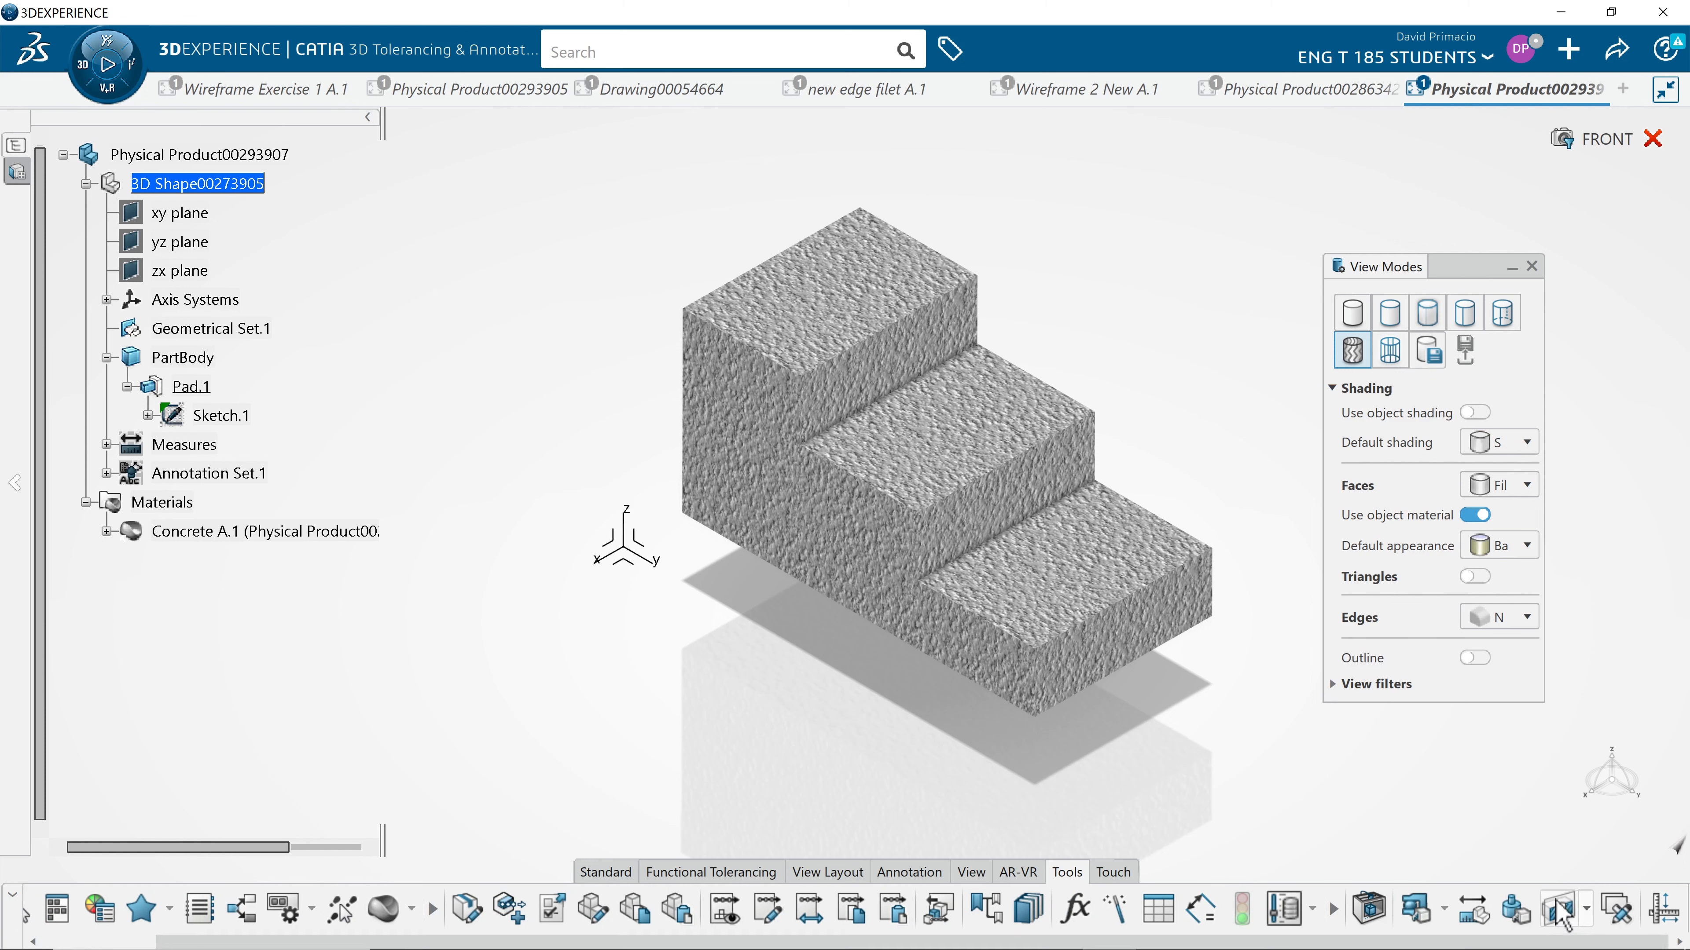
{"action": "left_click", "coordinate": [1516, 910]}
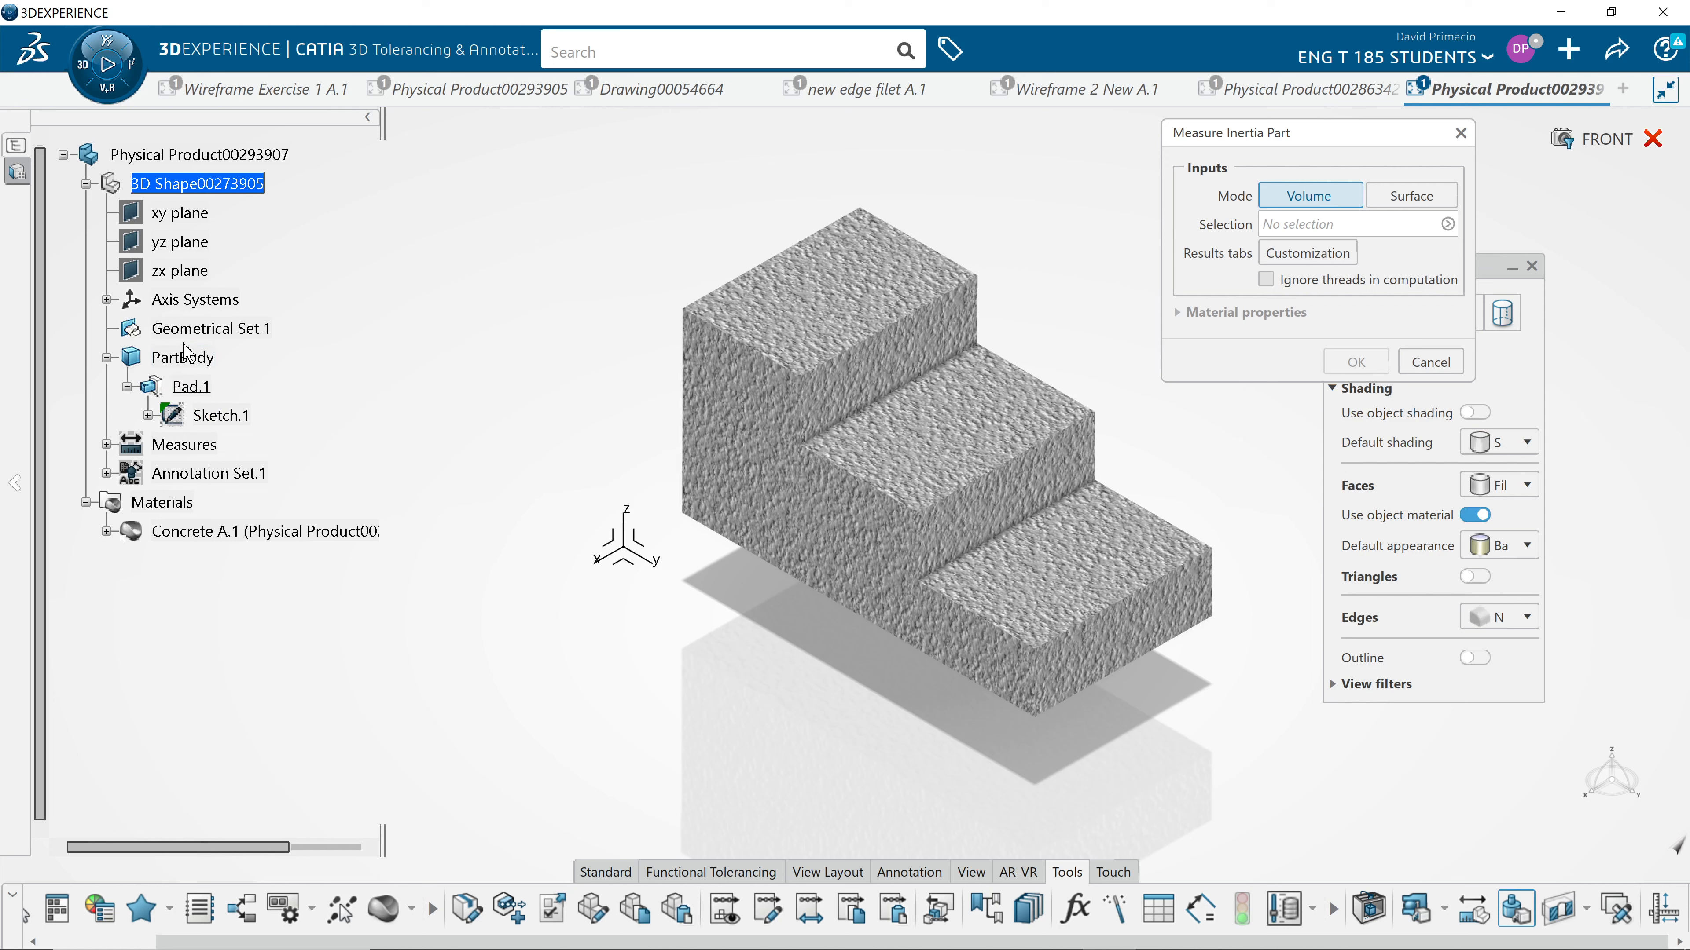
{"action": "left_click", "coordinate": [187, 357]}
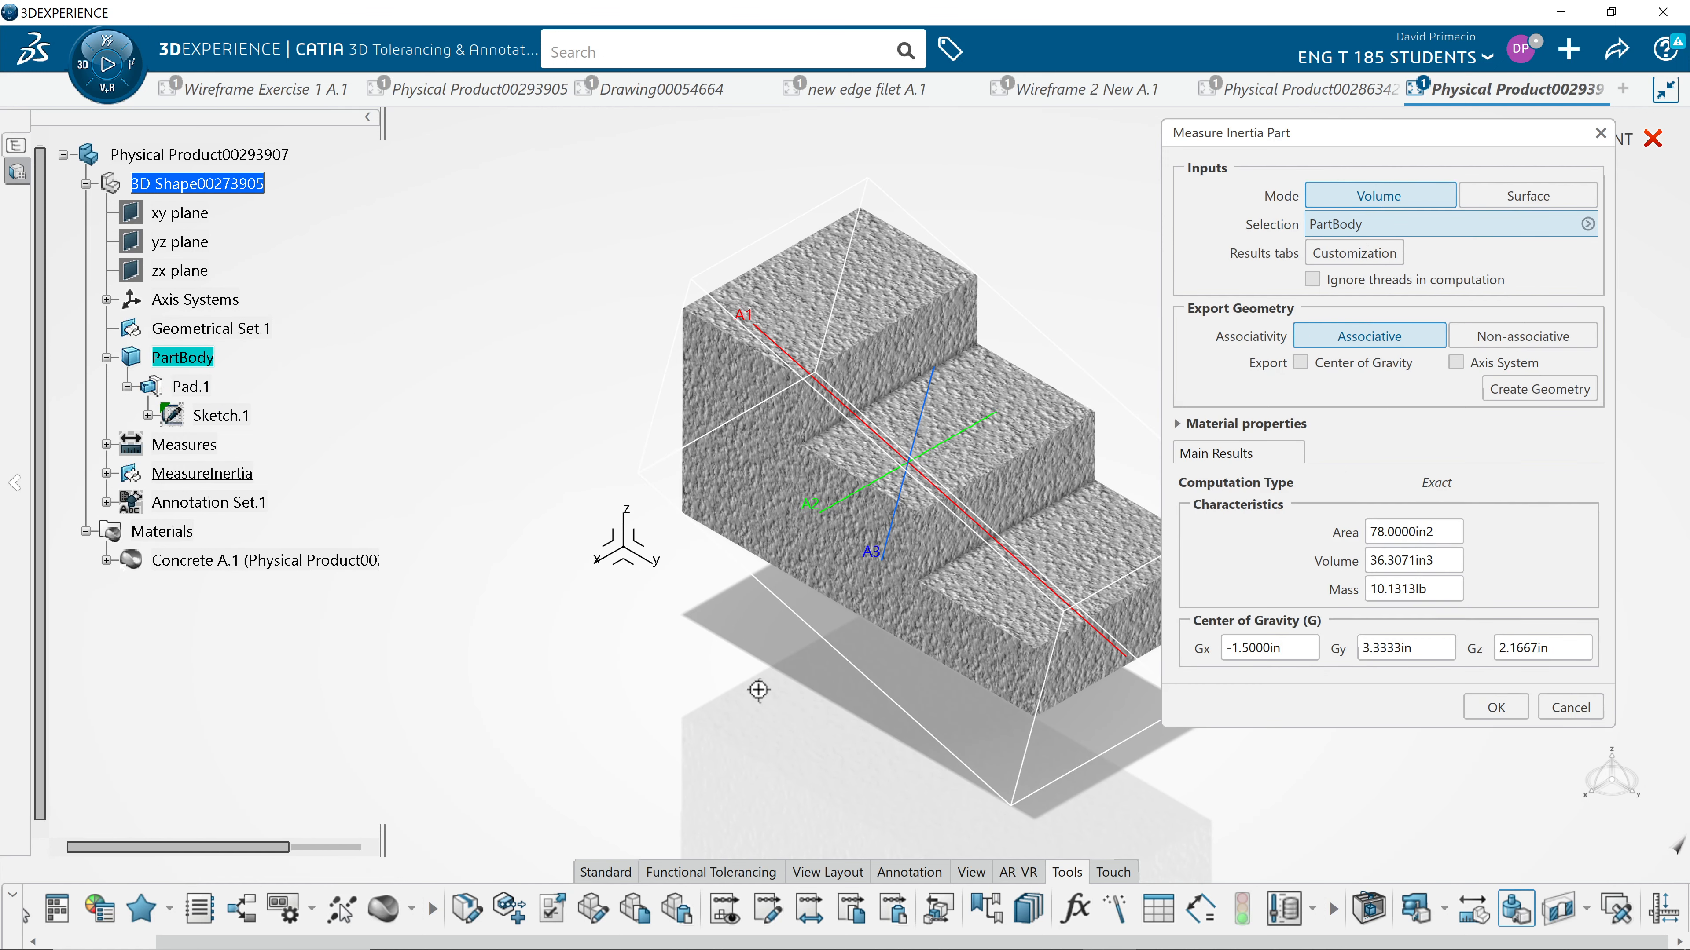
{"action": "mouse_move", "coordinate": [636, 696]}
{"action": "middle_mouse_down"}
{"action": "mouse_move", "coordinate": [604, 679]}
{"action": "mouse_move", "coordinate": [603, 701]}
{"action": "middle_mouse_up"}
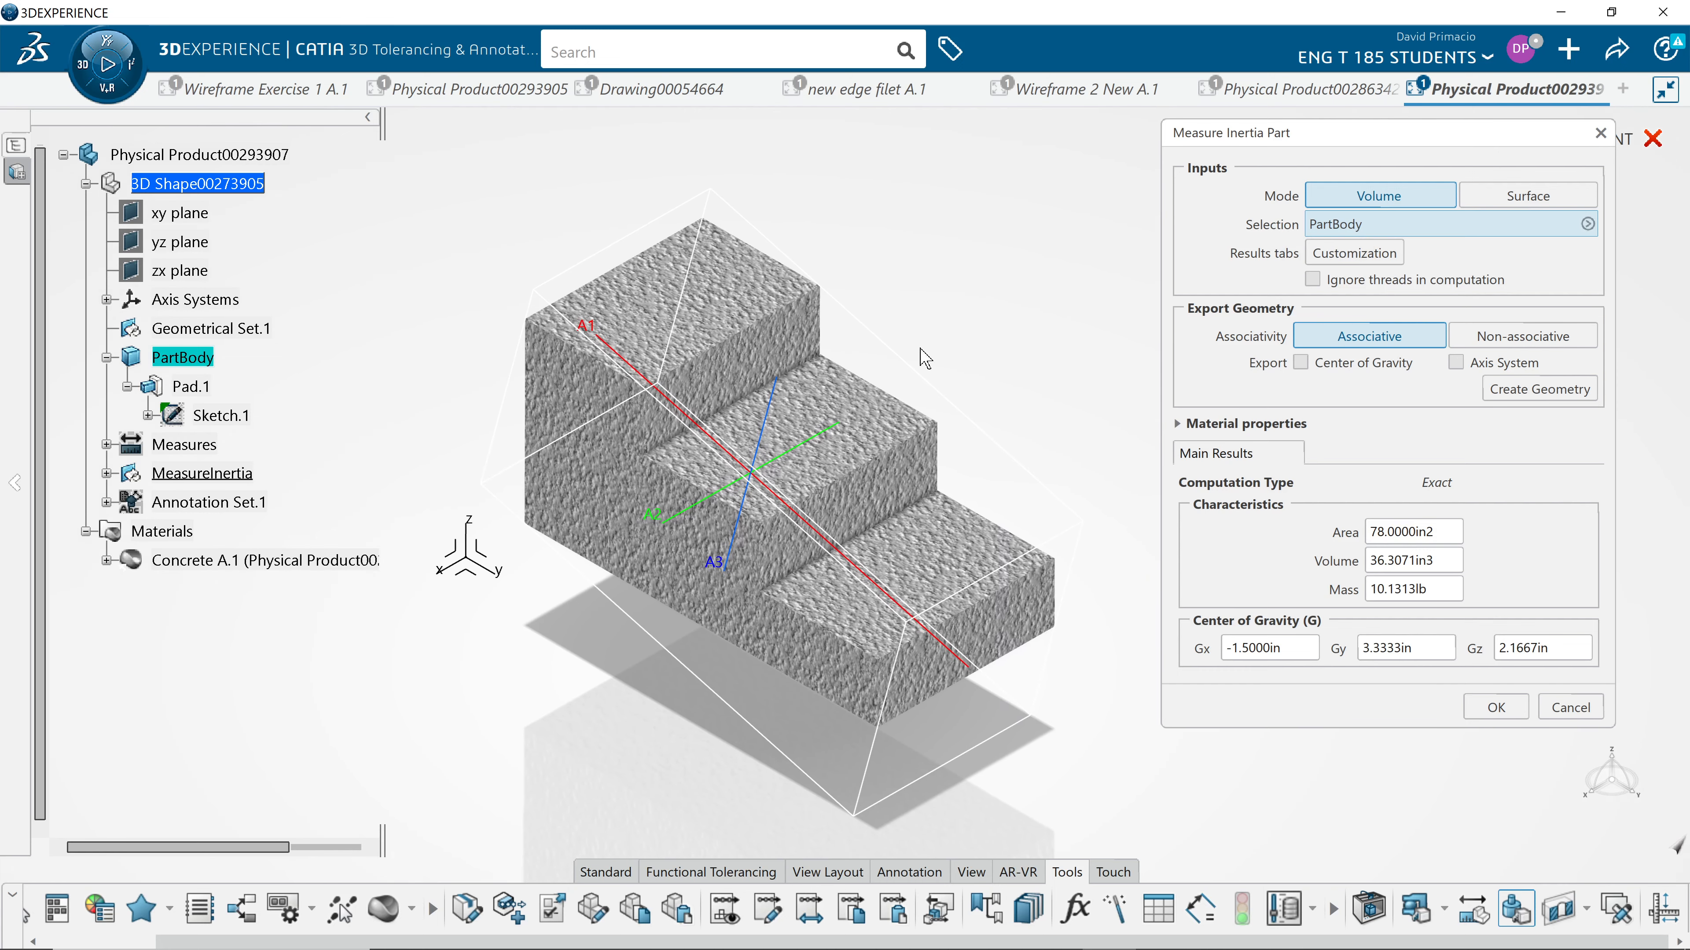
{"action": "left_click_drag", "start_coordinate": [1318, 132], "coordinate": [1235, 123]}
{"action": "middle_click_drag", "start_coordinate": [602, 750], "coordinate": [552, 762]}
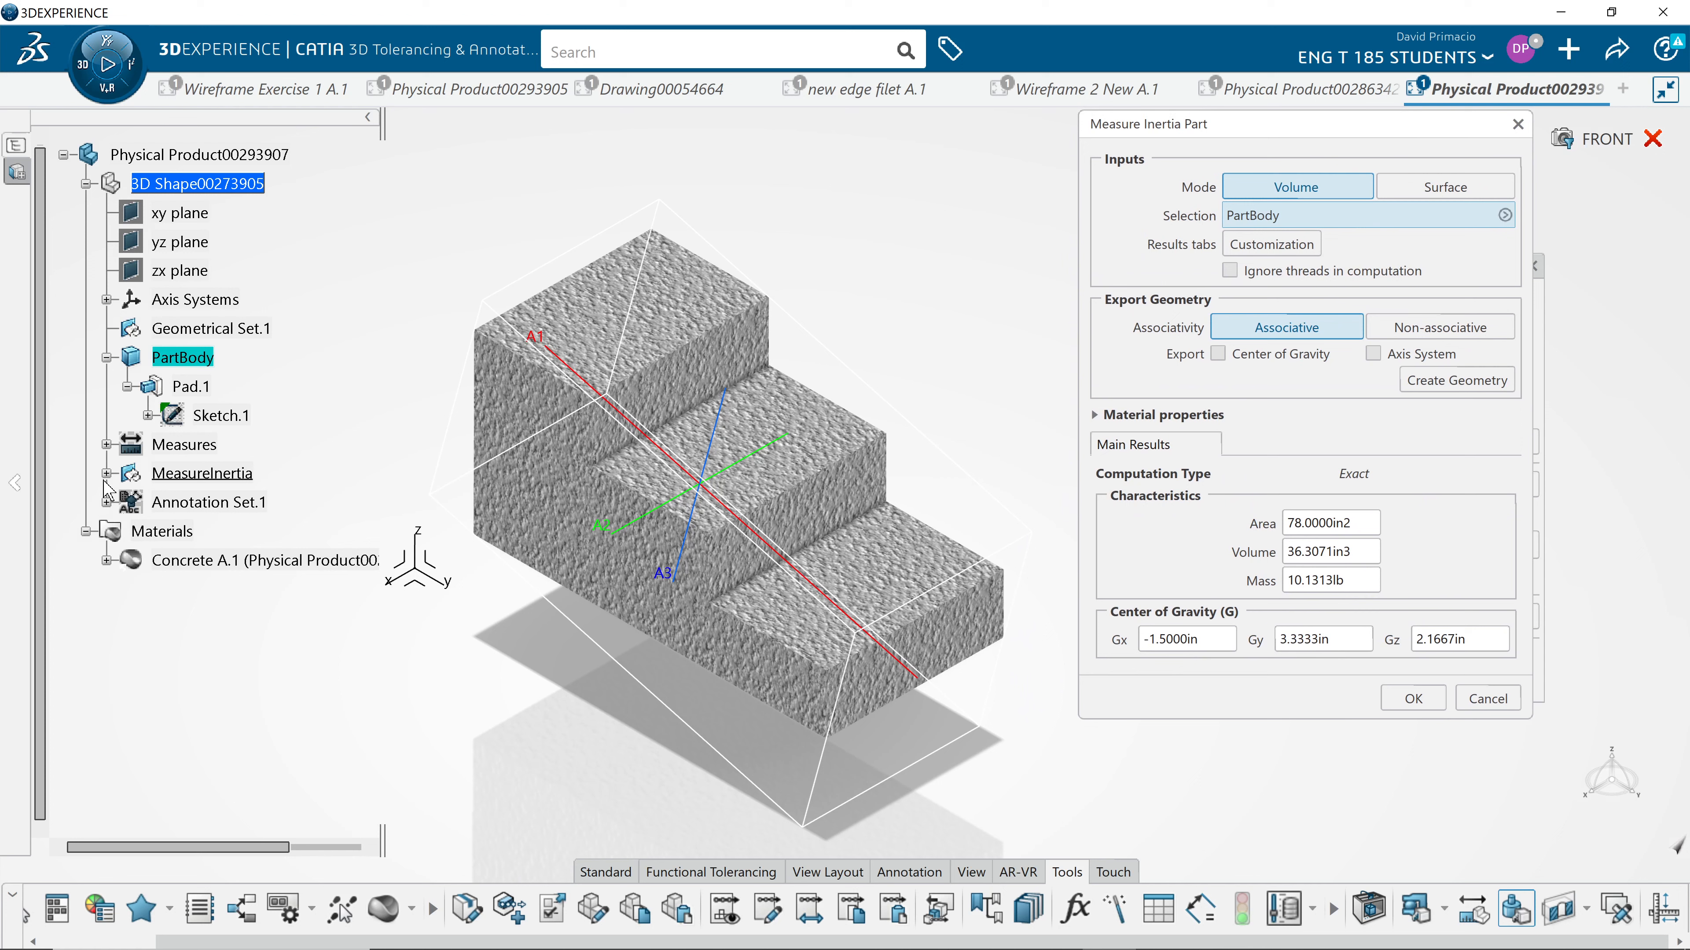
Step: Expand the MeasureInertia and Measures nodes in the tree to list the stored measurements
{"action": "left_click", "coordinate": [107, 473]}
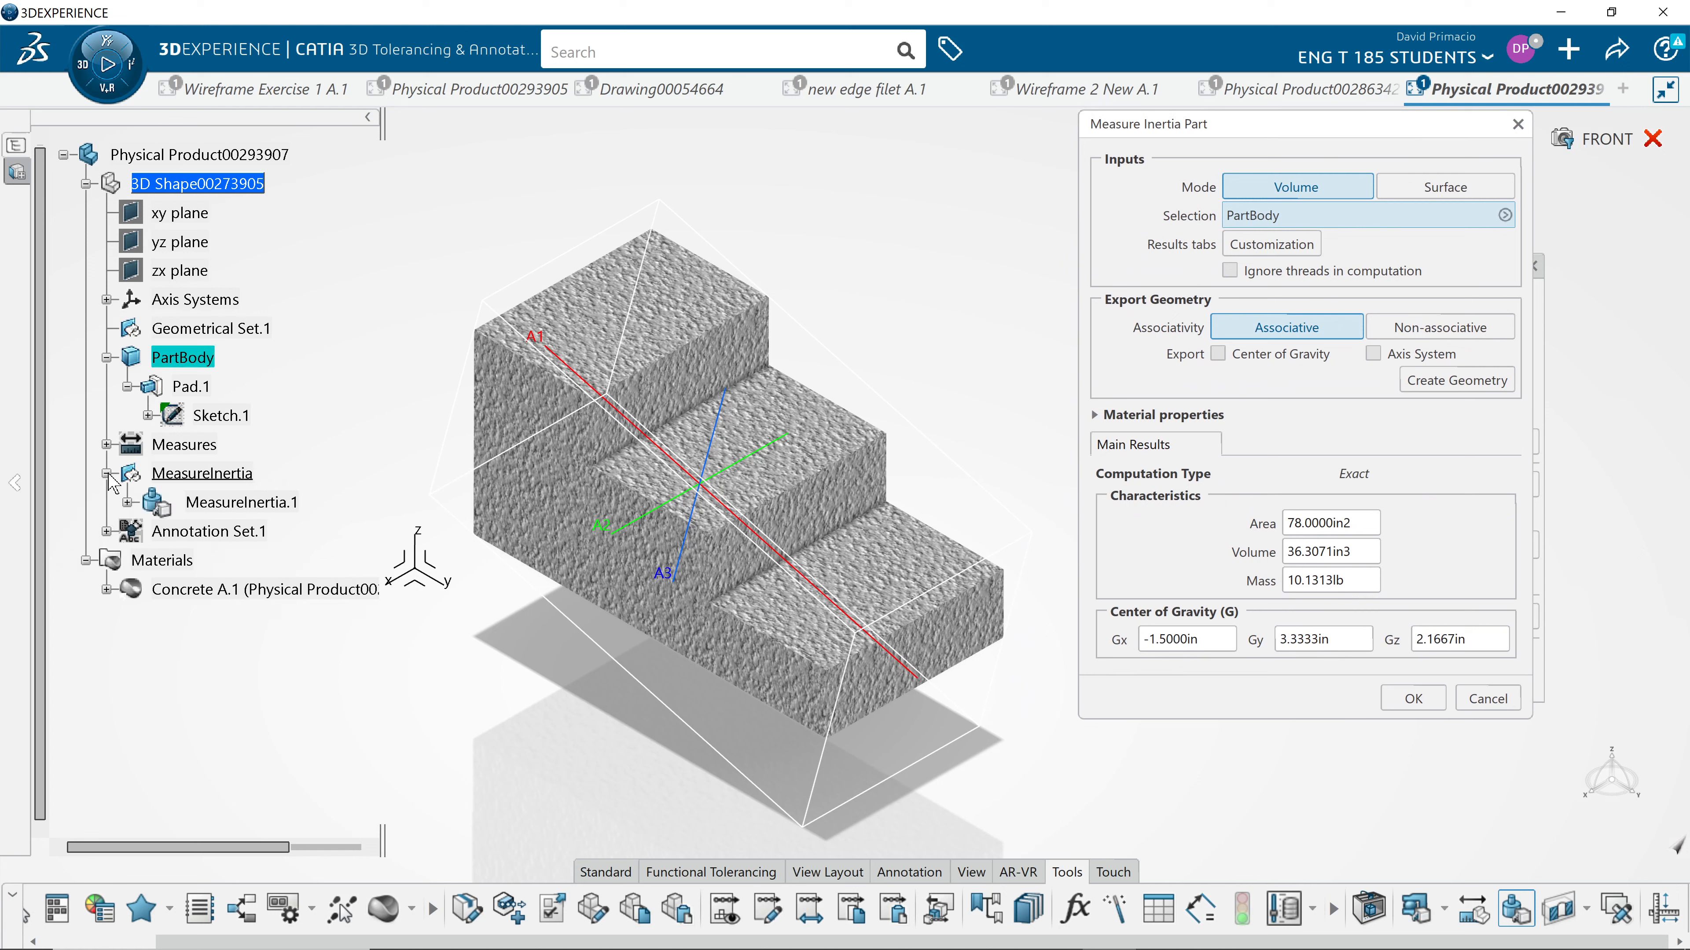
{"action": "left_click", "coordinate": [106, 444]}
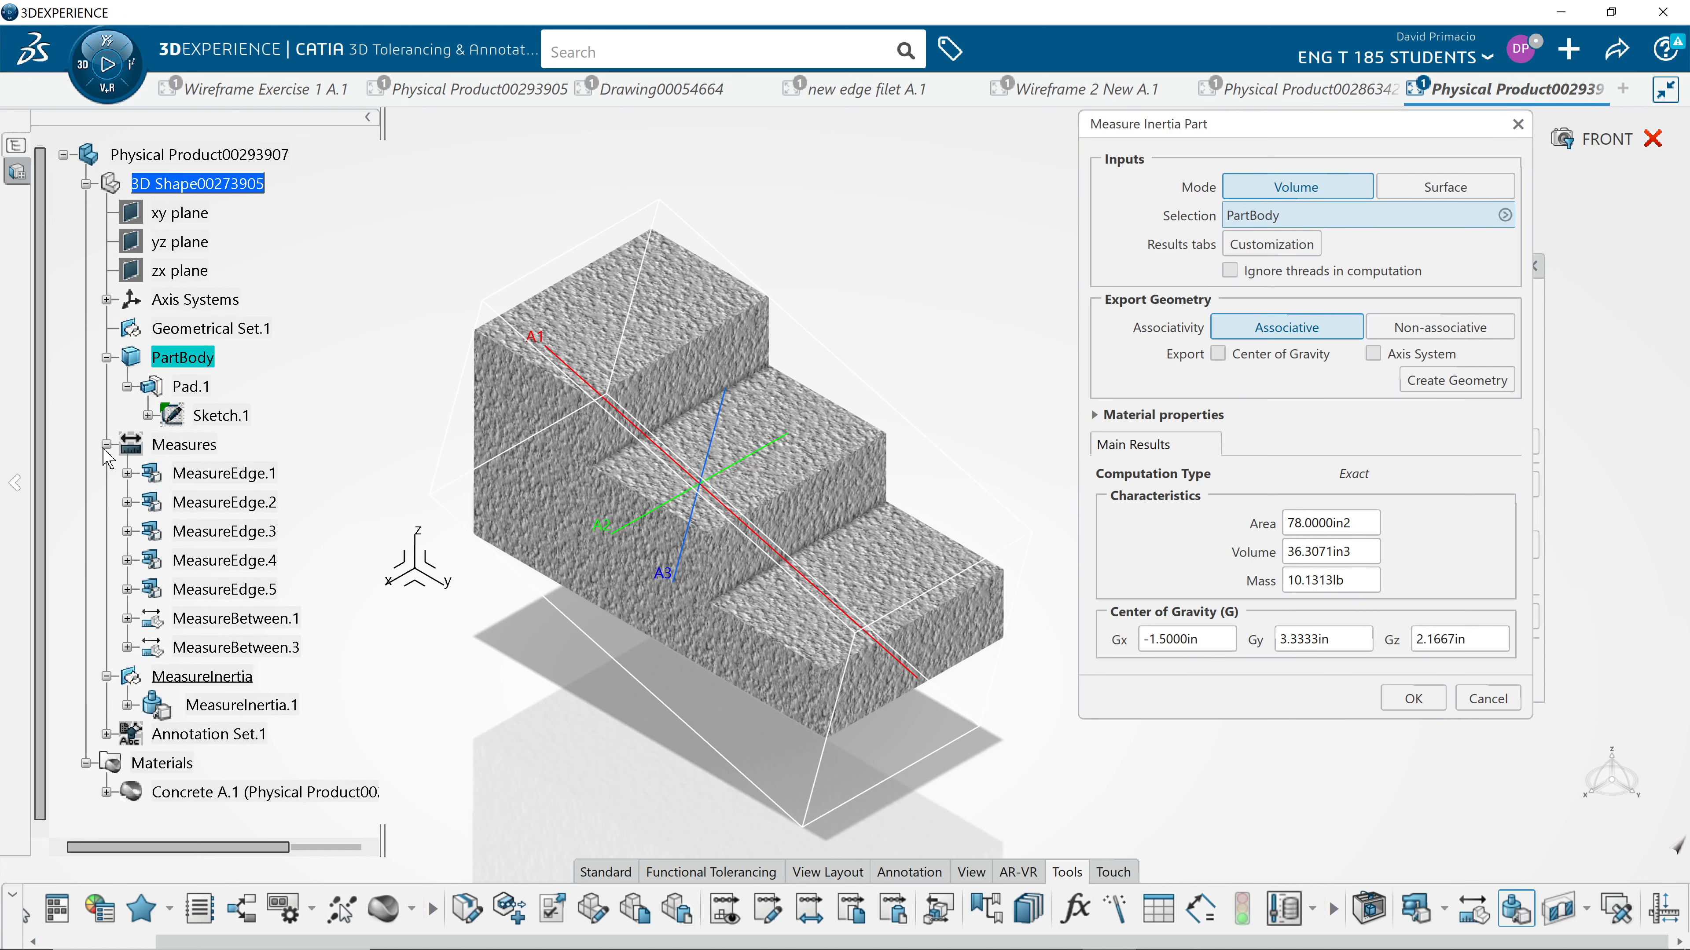
{"action": "mouse_move", "coordinate": [604, 791]}
{"action": "middle_mouse_down"}
{"action": "mouse_move", "coordinate": [592, 747]}
{"action": "mouse_move", "coordinate": [608, 772]}
{"action": "middle_mouse_up"}
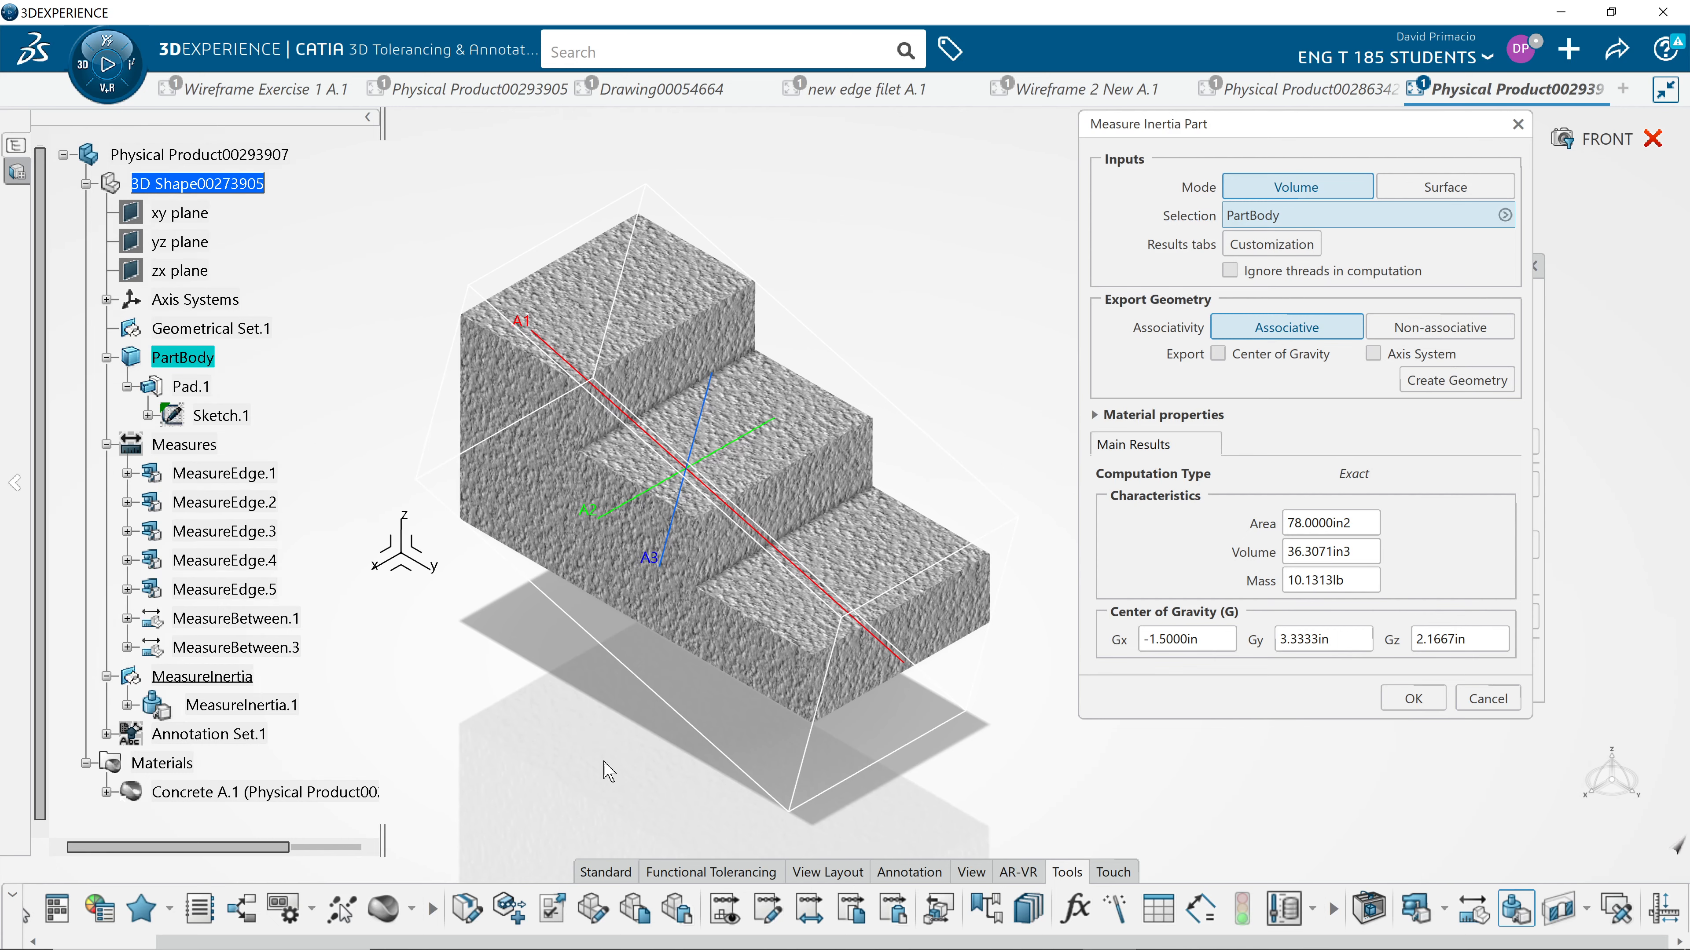
{"action": "middle_click_drag", "start_coordinate": [1312, 783], "coordinate": [1287, 807]}
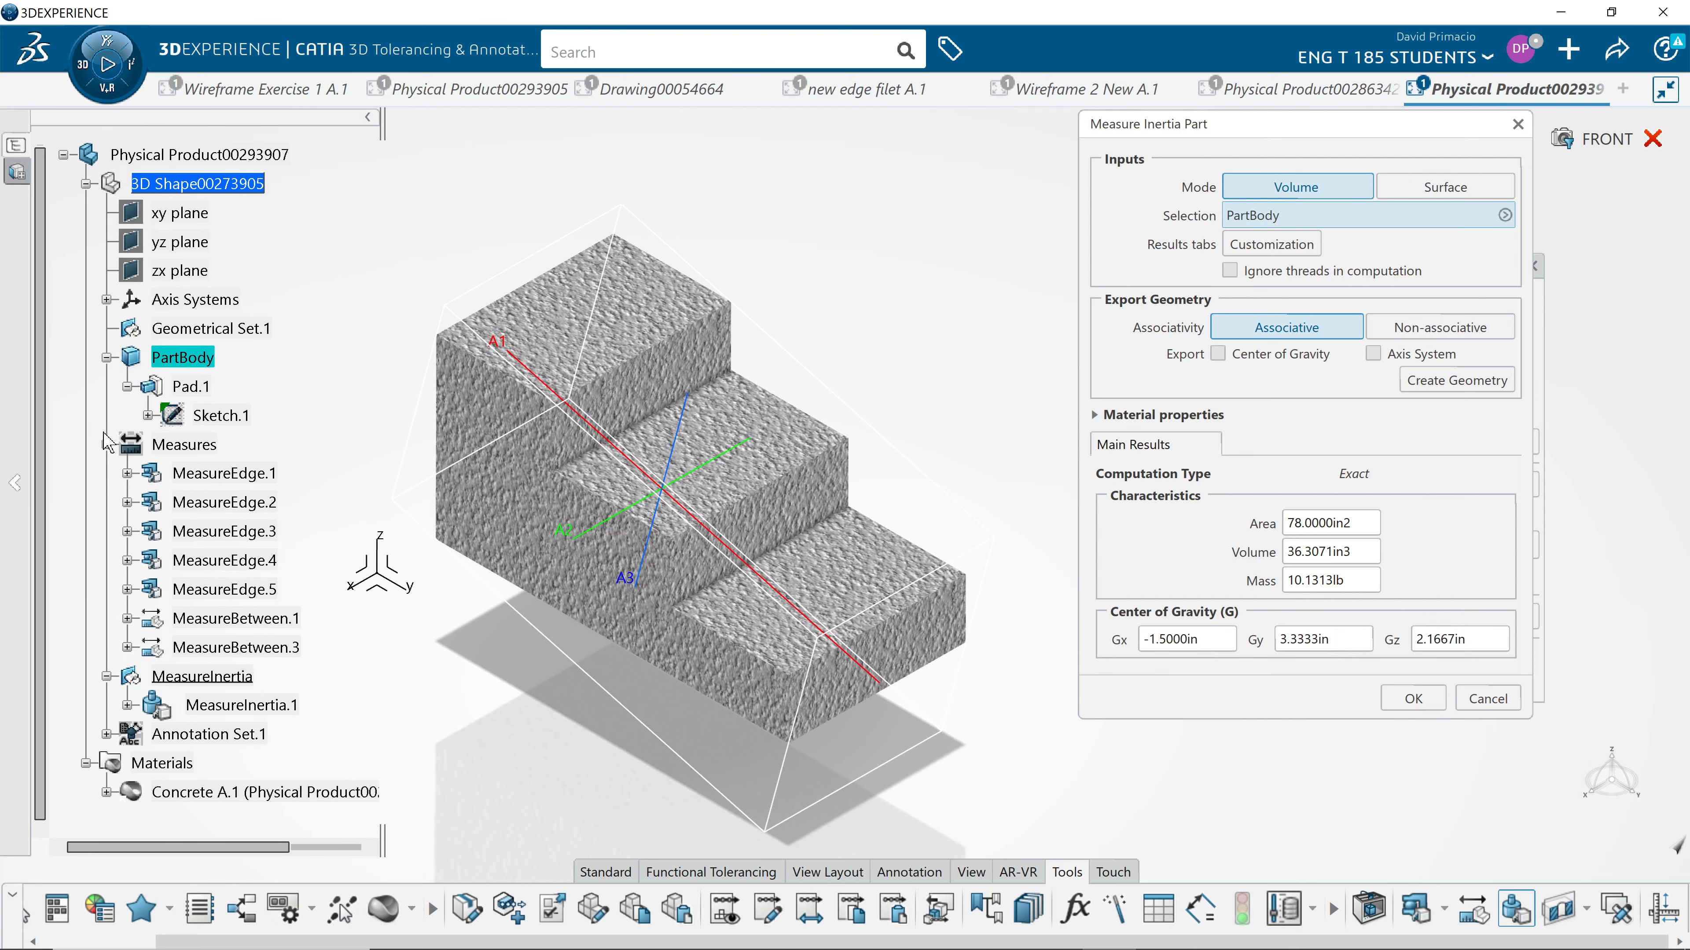
{"action": "right_click", "coordinate": [196, 445]}
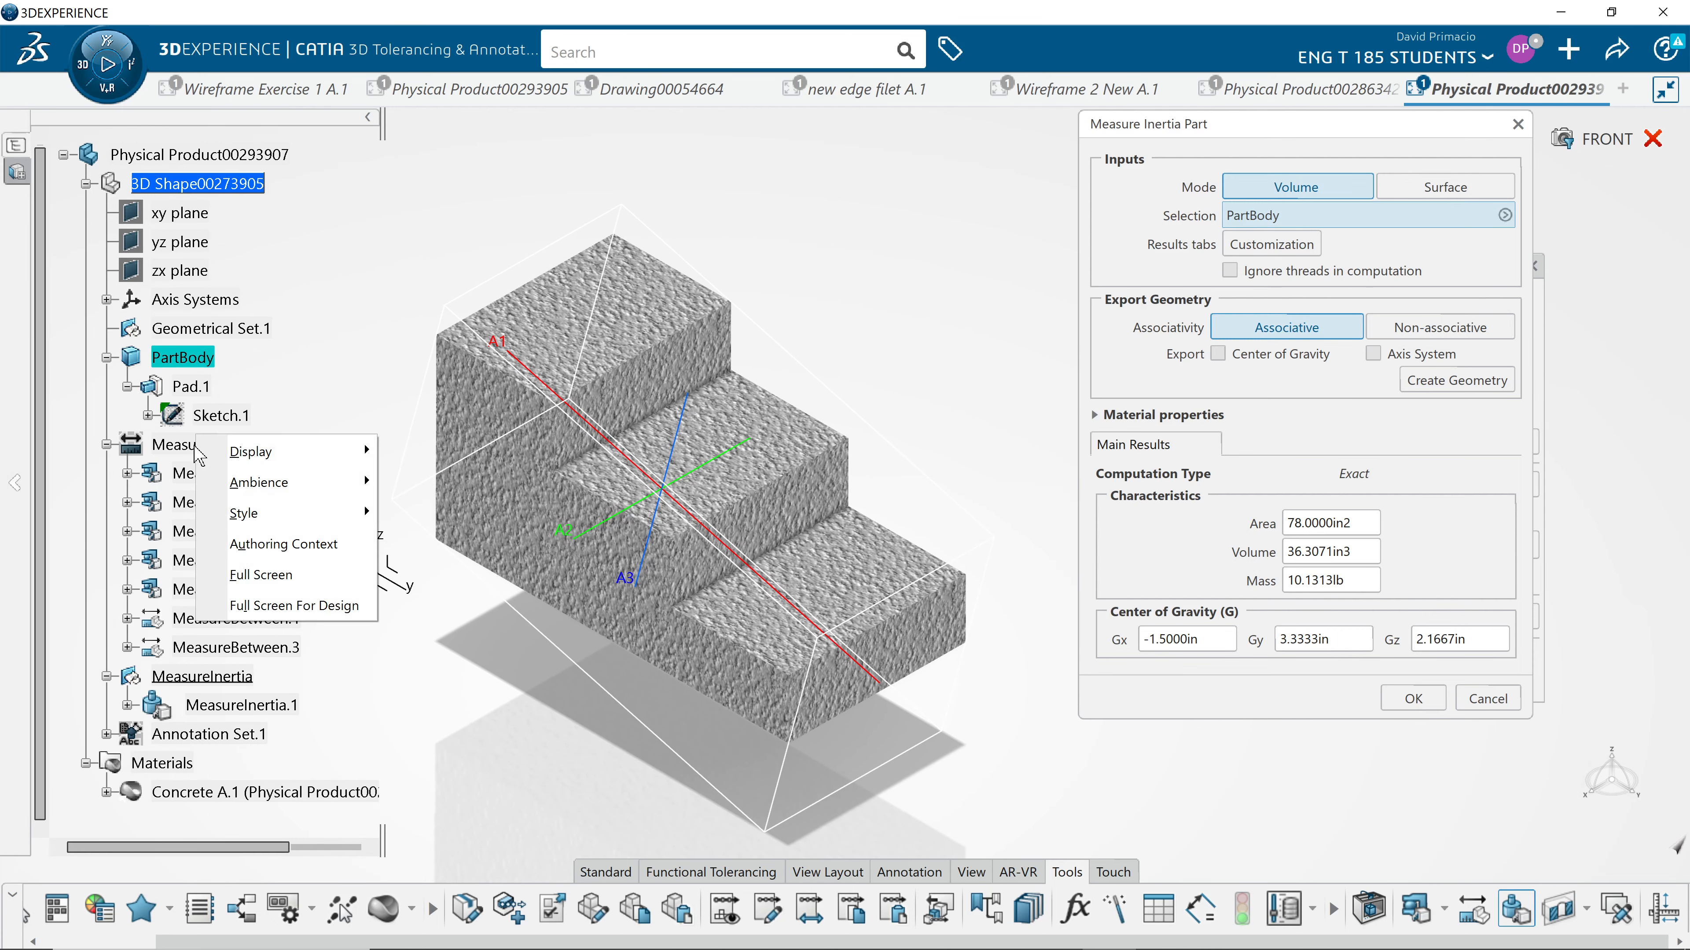
{"action": "key", "text": "Escape"}
{"action": "right_click", "coordinate": [193, 436]}
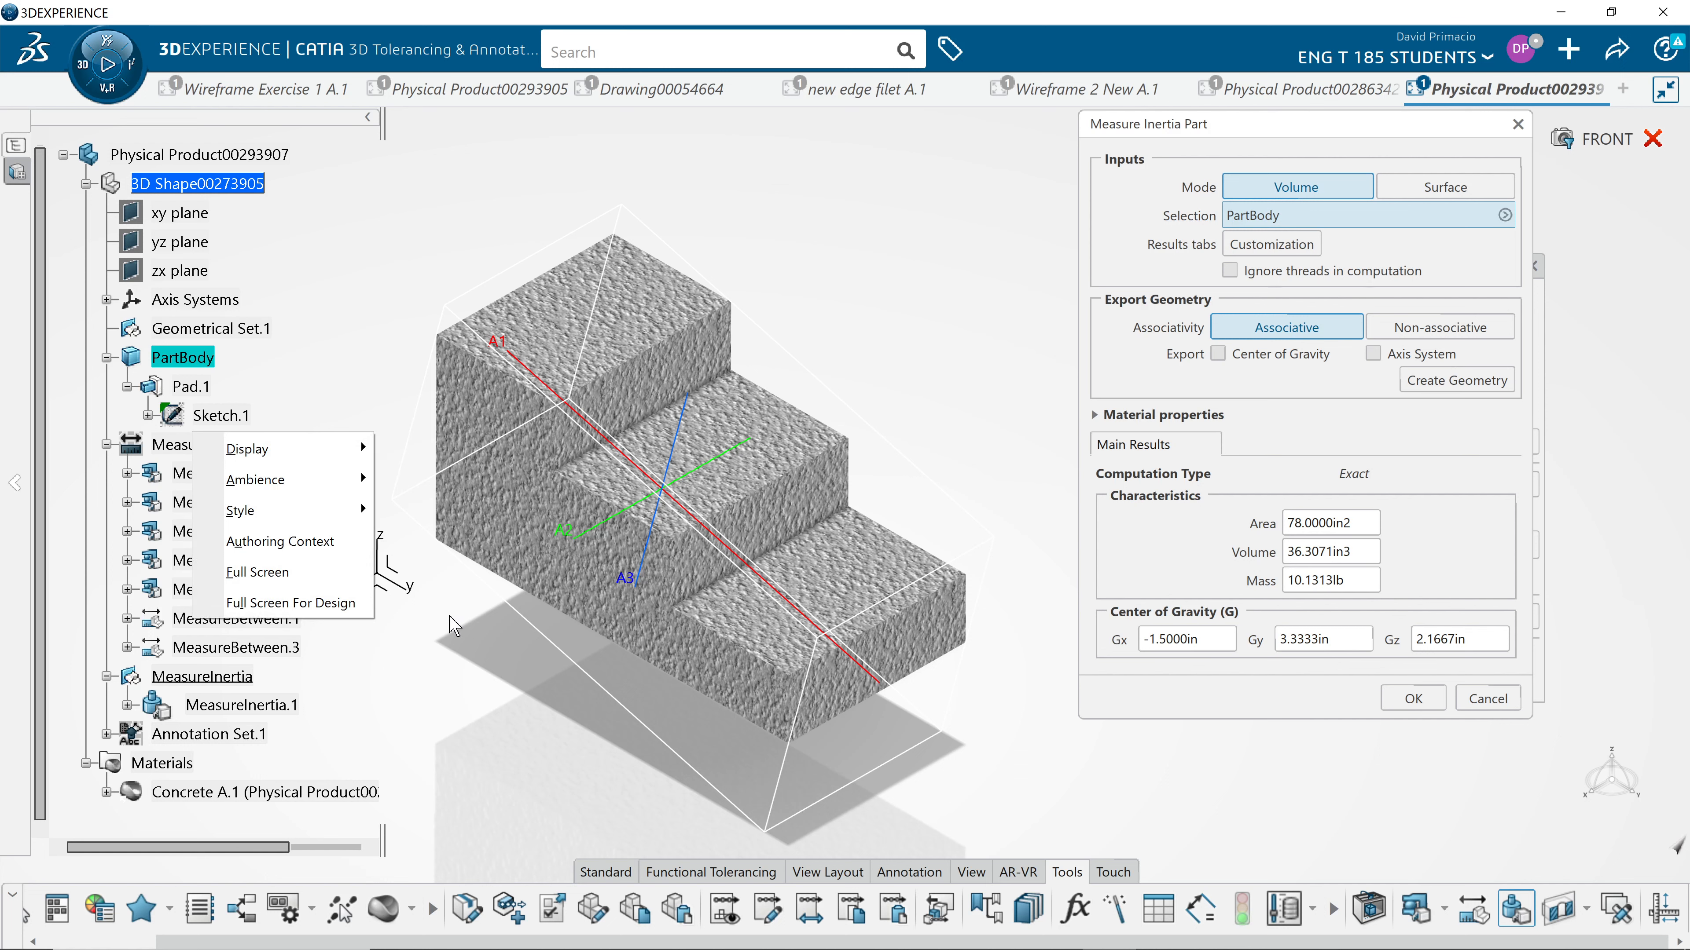
{"action": "left_click", "coordinate": [454, 629]}
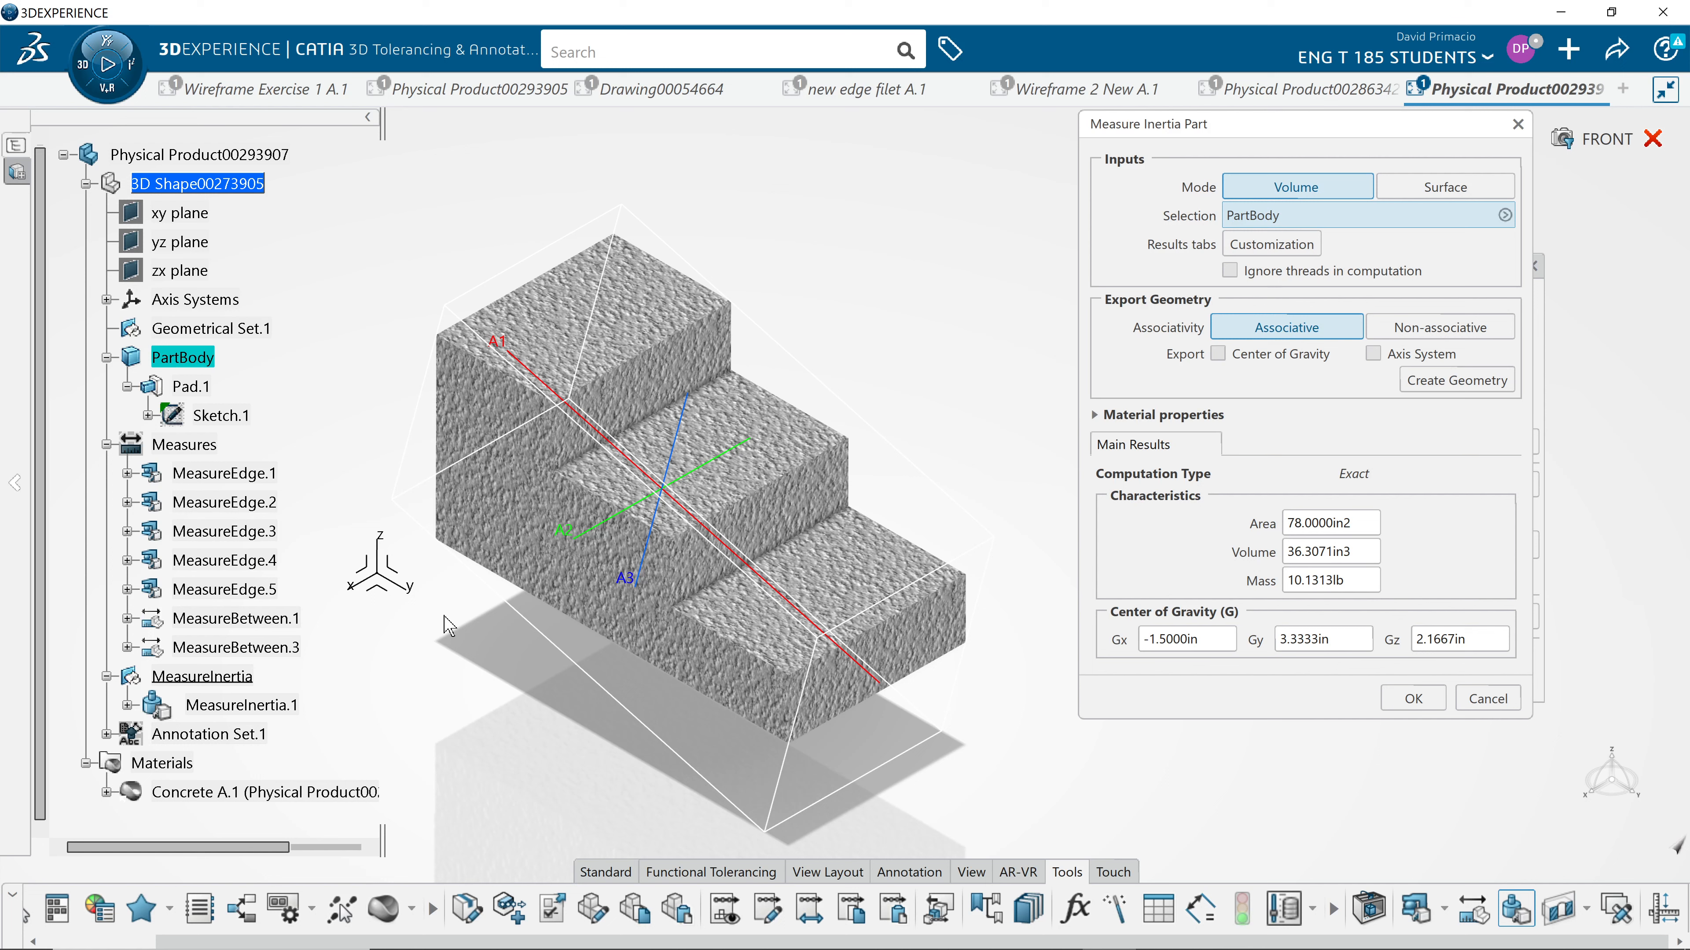
{"action": "right_click", "coordinate": [228, 453]}
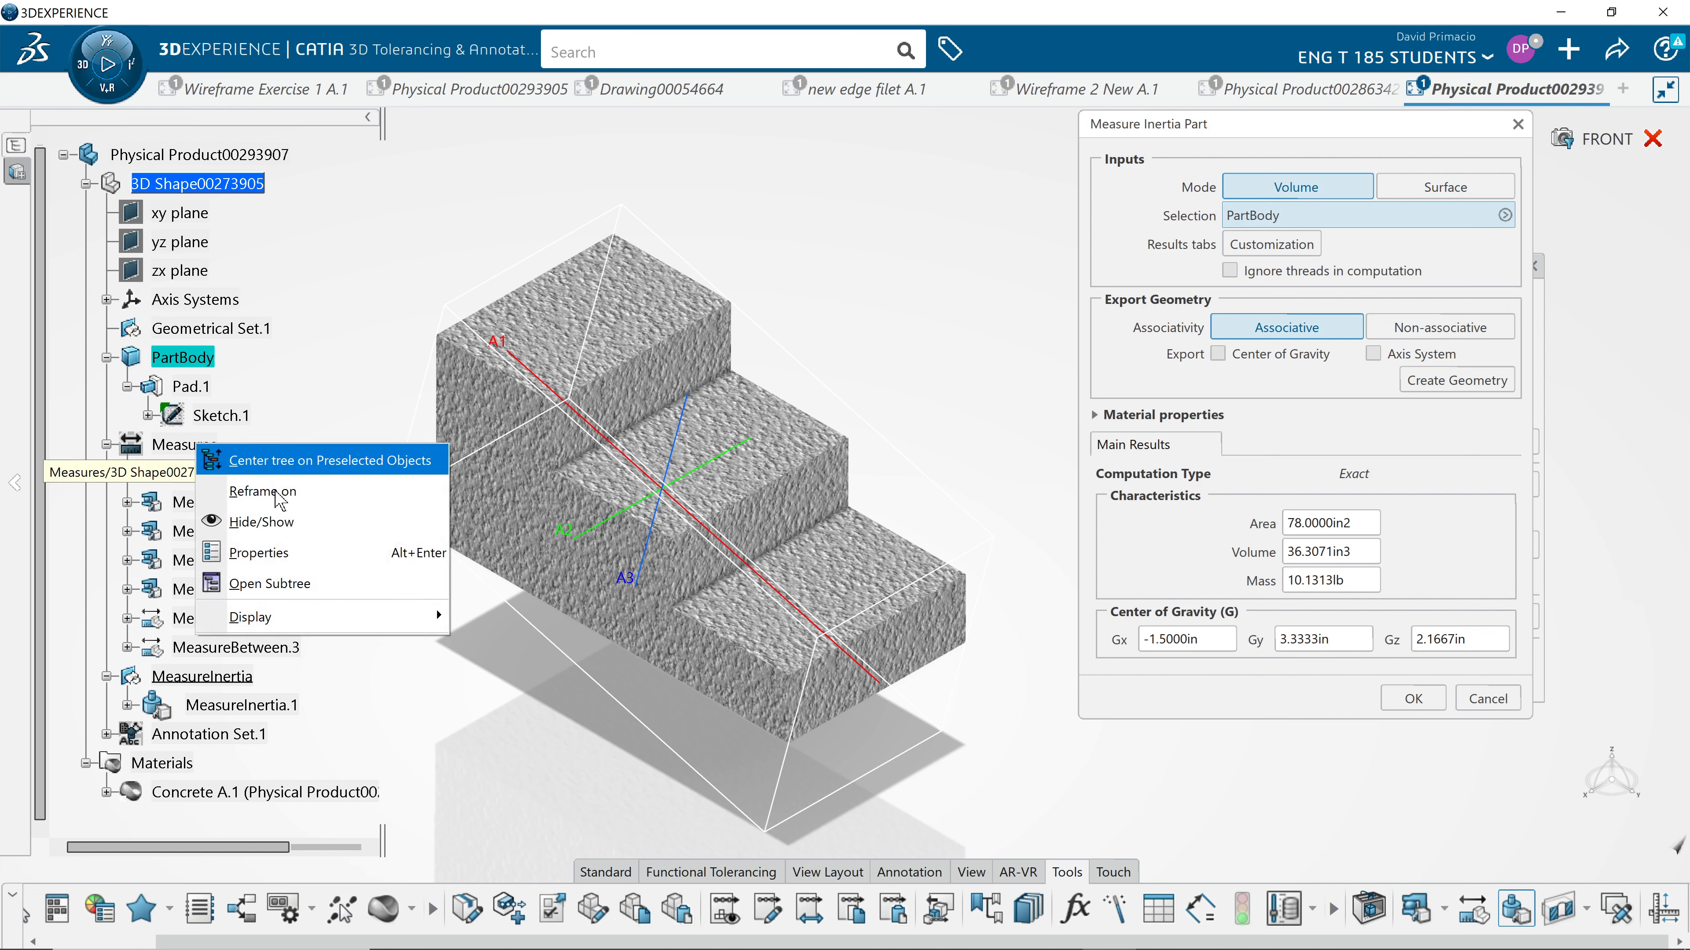
{"action": "left_click", "coordinate": [527, 726]}
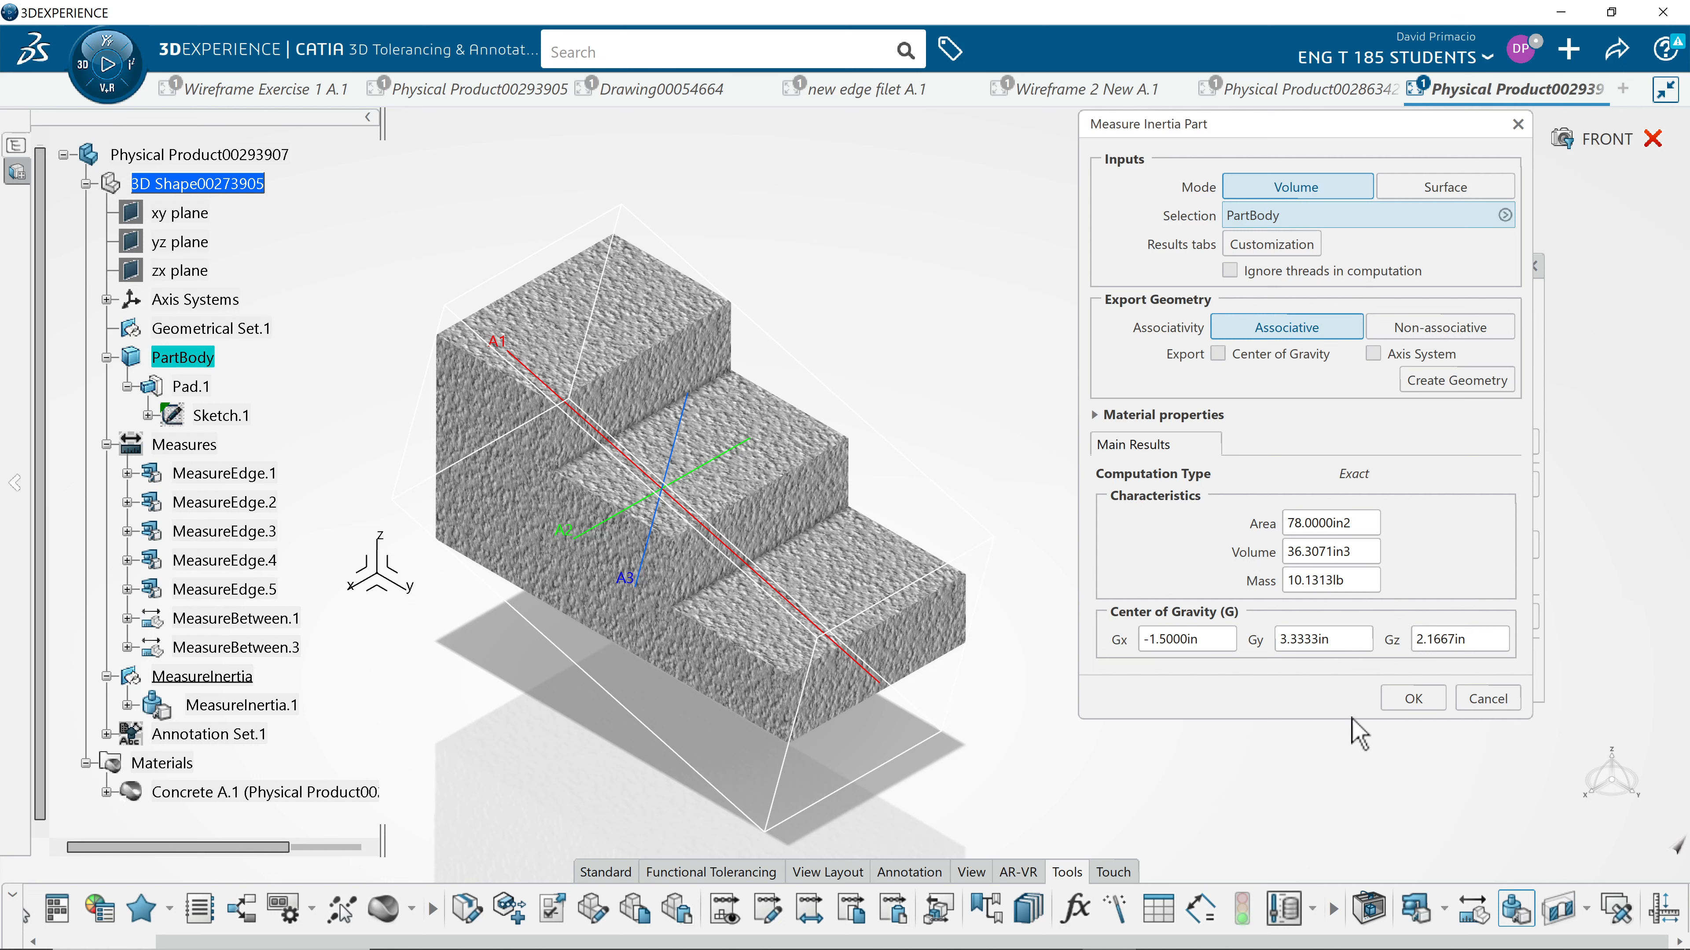
Step: Accept the inertia measurement and show the hidden Measures on the model, closing the view mode settings
{"action": "left_click", "coordinate": [1404, 706]}
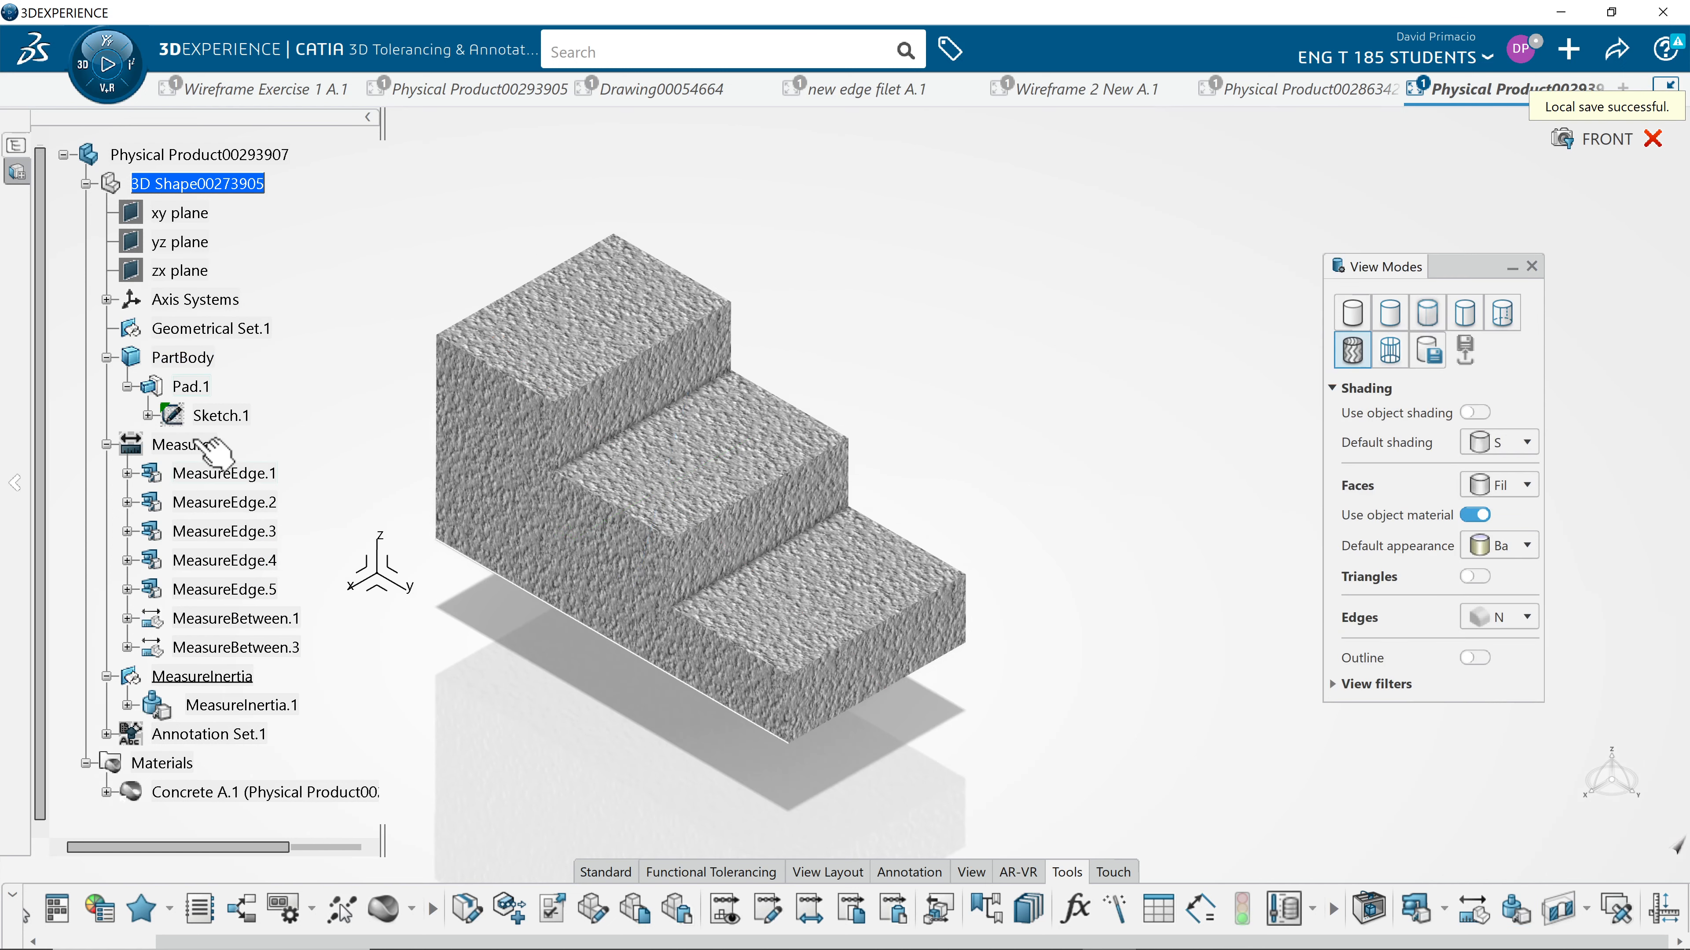
{"action": "right_click", "coordinate": [210, 445]}
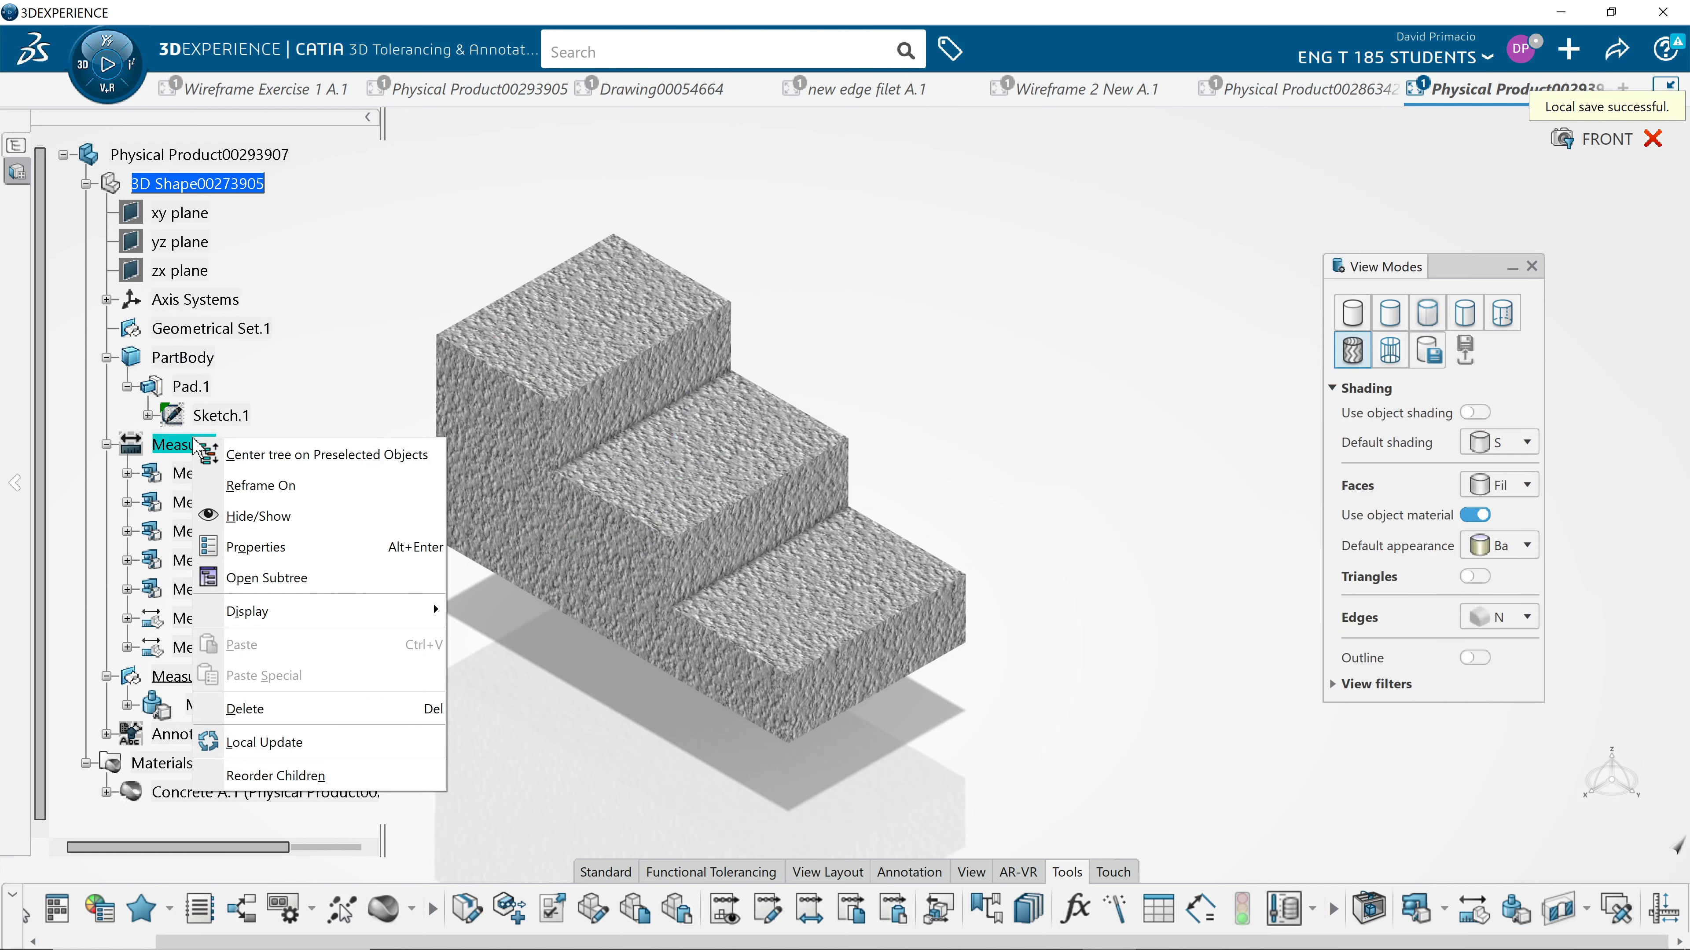
{"action": "left_click", "coordinate": [241, 519]}
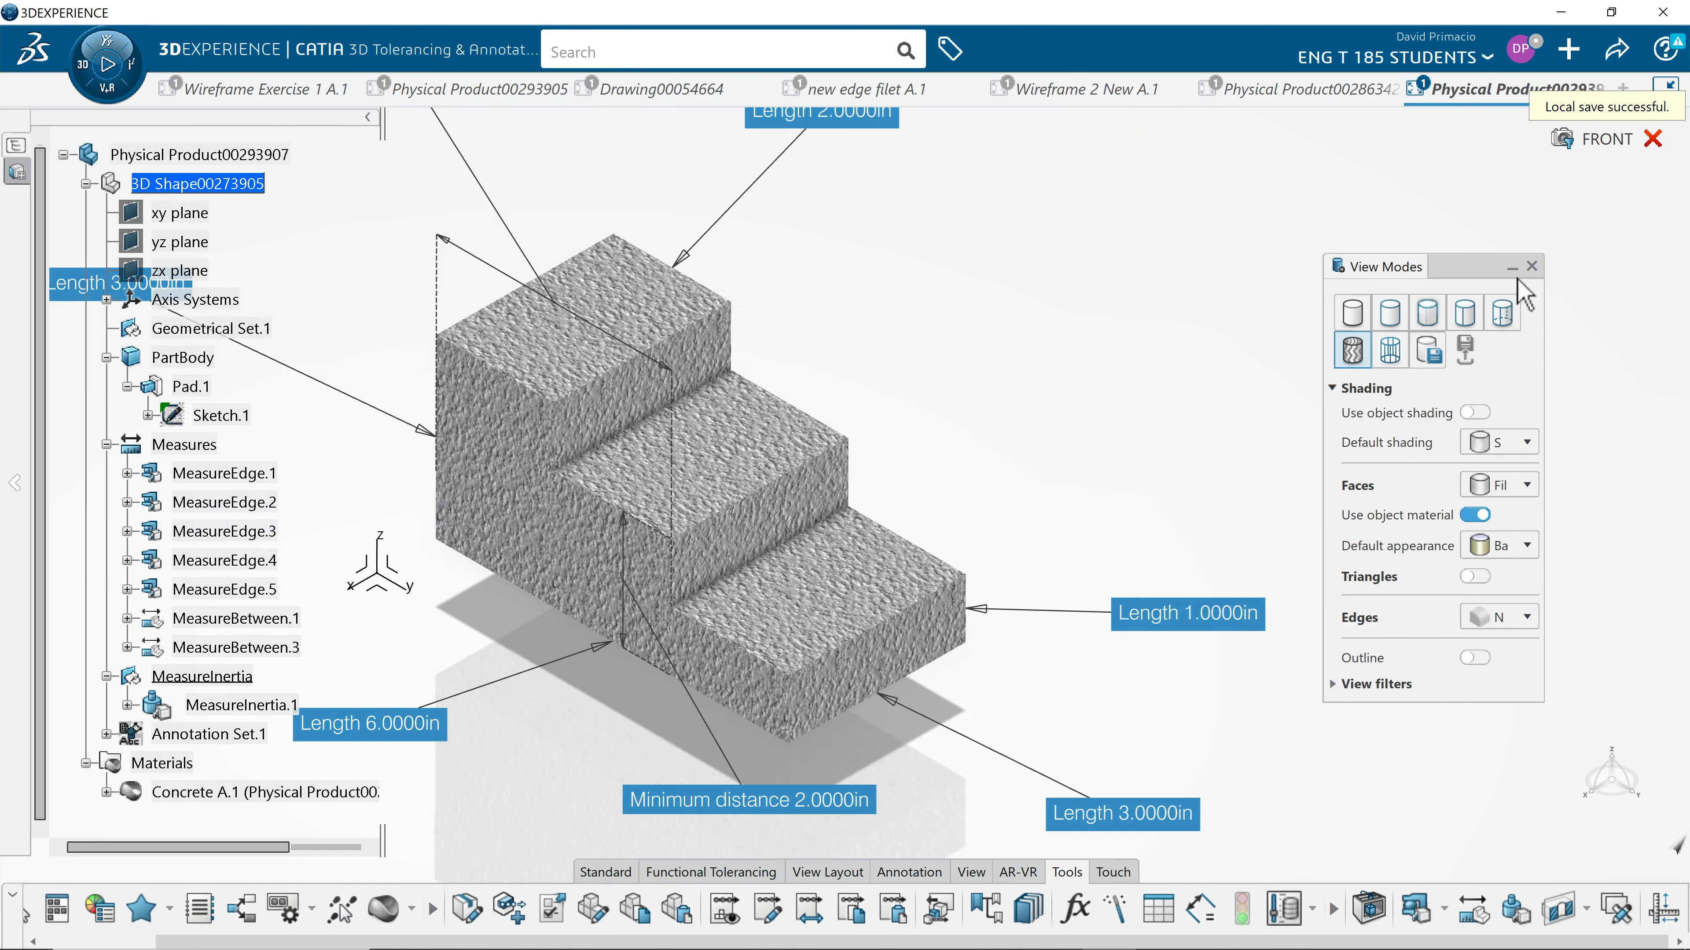
{"action": "left_click", "coordinate": [1531, 267]}
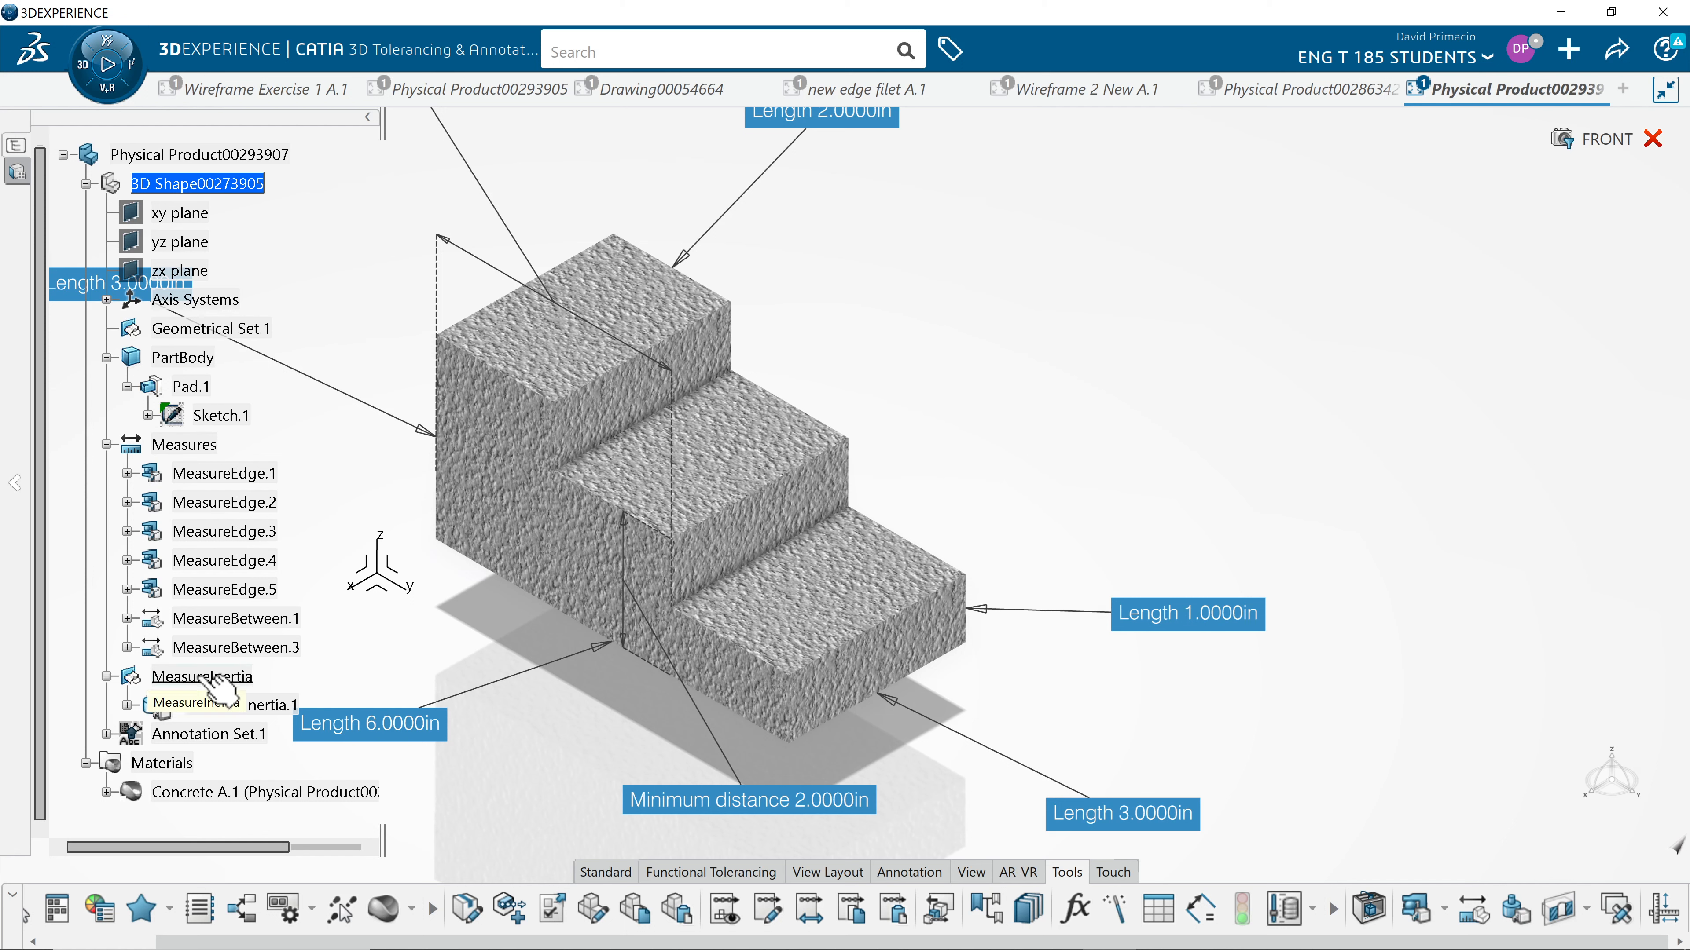
Step: Reopen MeasureInertia.1 to examine its results alongside all of the dimension labels around the stair block
{"action": "double_click", "coordinate": [221, 707]}
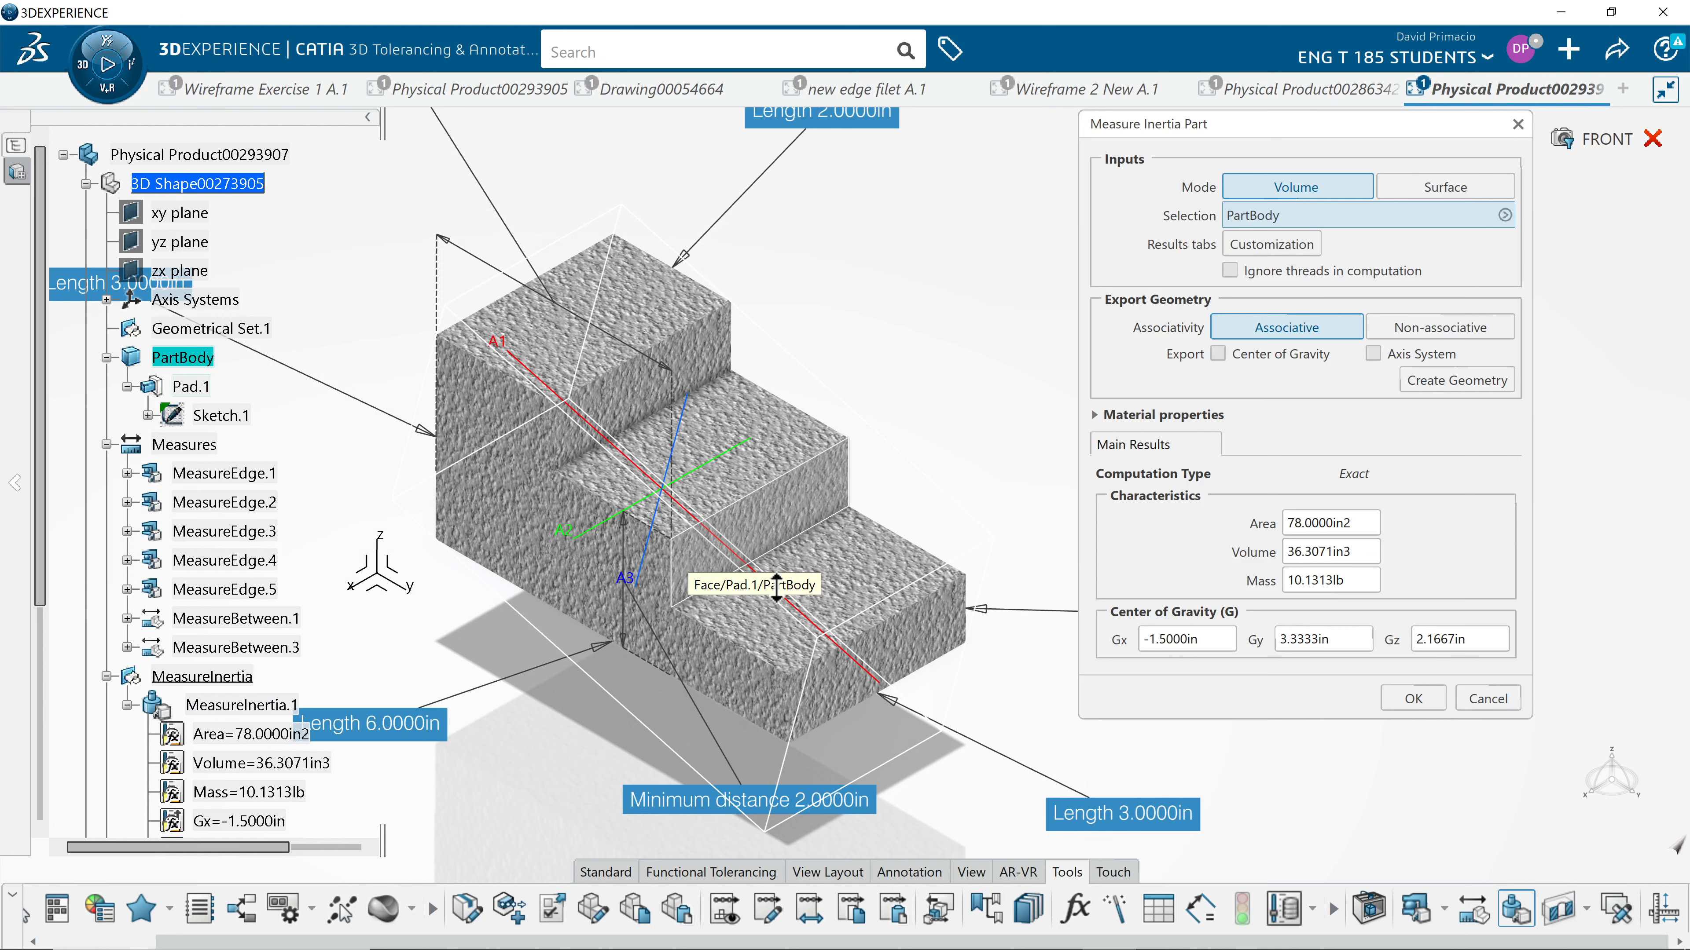
{"action": "scroll", "coordinate": [795, 602], "scroll_direction": "down", "scroll_amount": 2}
{"action": "scroll", "coordinate": [709, 606], "scroll_direction": "down", "scroll_amount": 3}
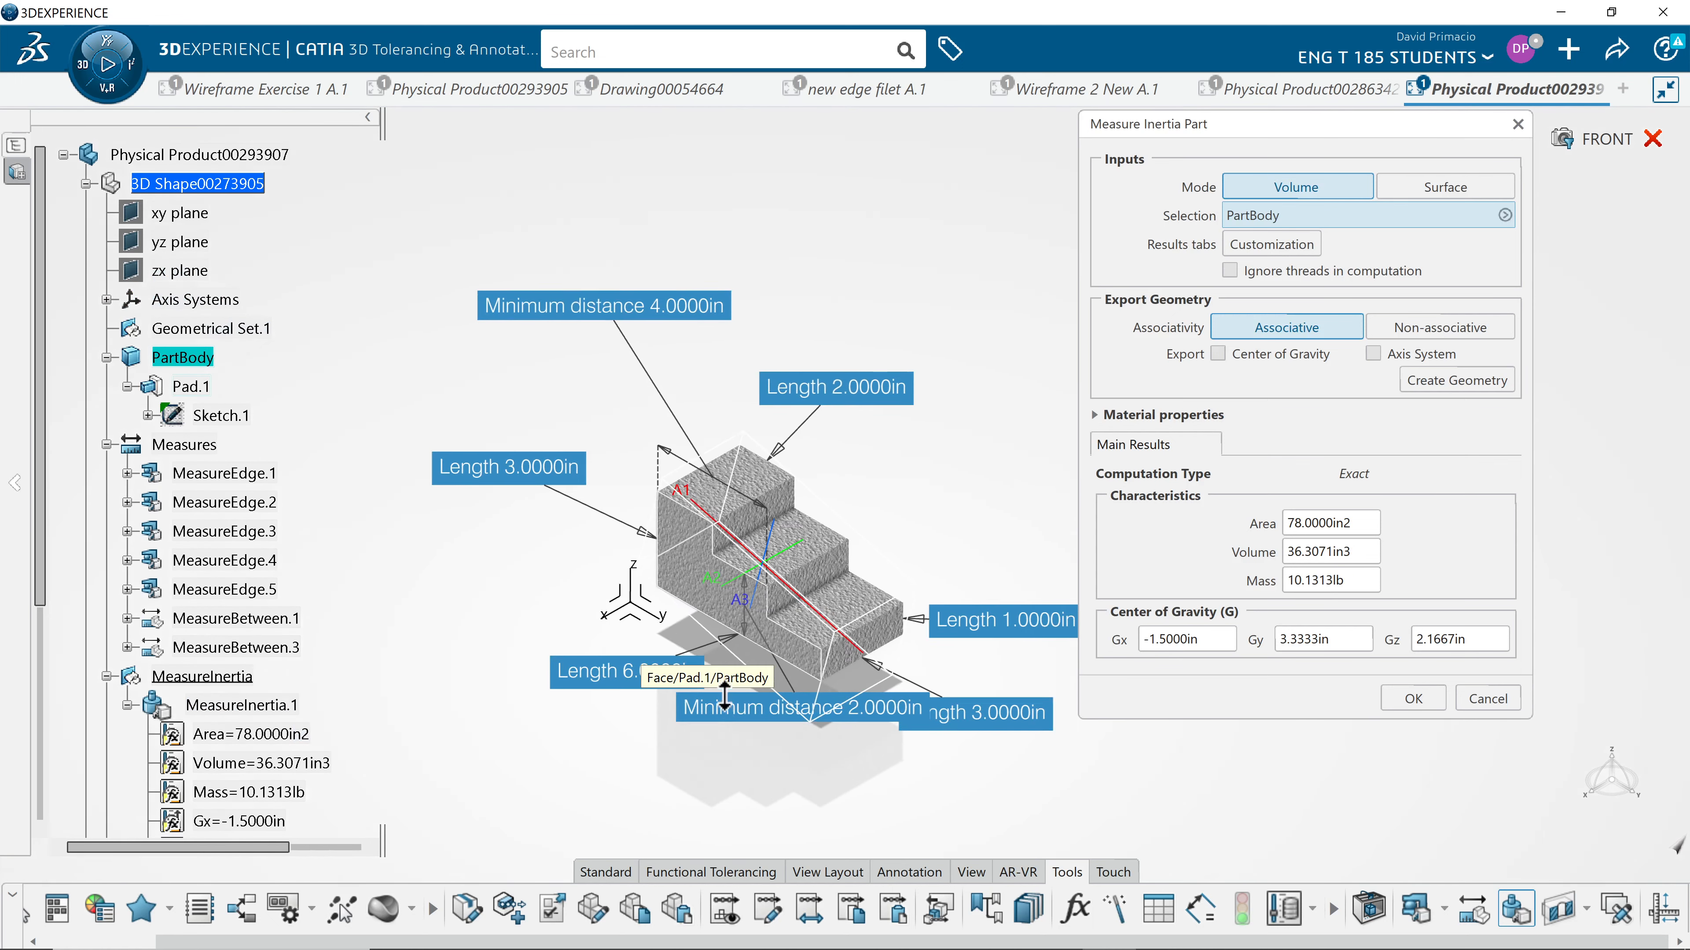
{"action": "scroll", "coordinate": [688, 647], "scroll_direction": "up", "scroll_amount": 3}
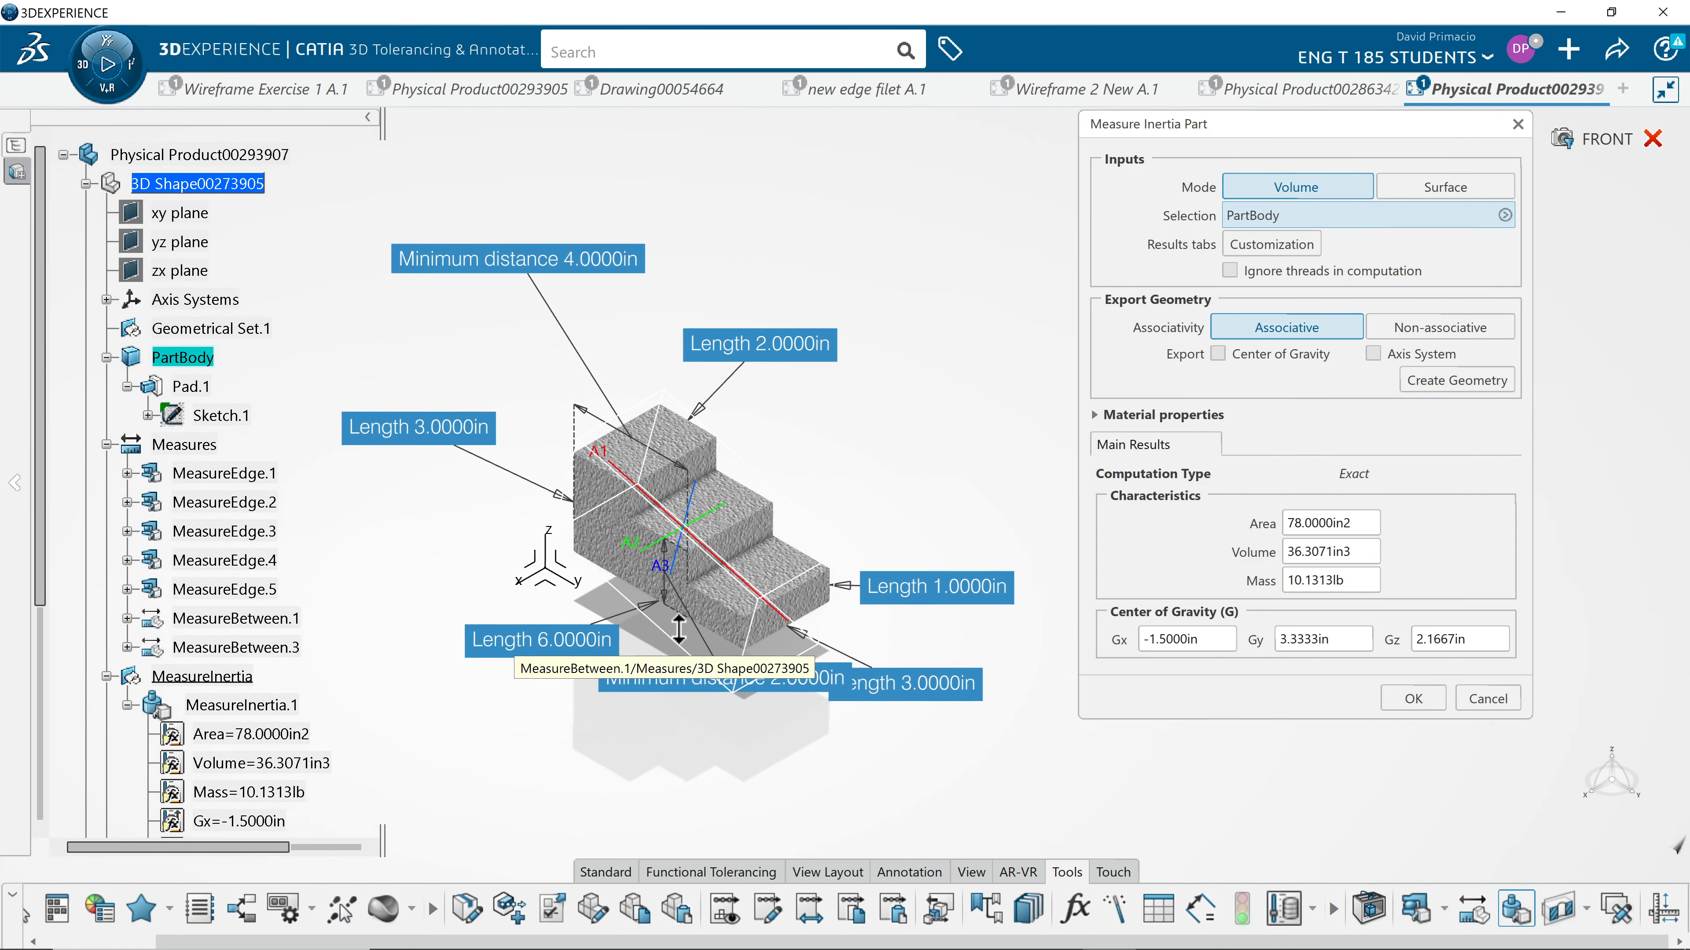
Step: Bring all MeasureInertia.1 results into view in the tree and position the labelled stair block between the tree and the inertia dialog
{"action": "middle_click_drag", "start_coordinate": [624, 655], "coordinate": [636, 666]}
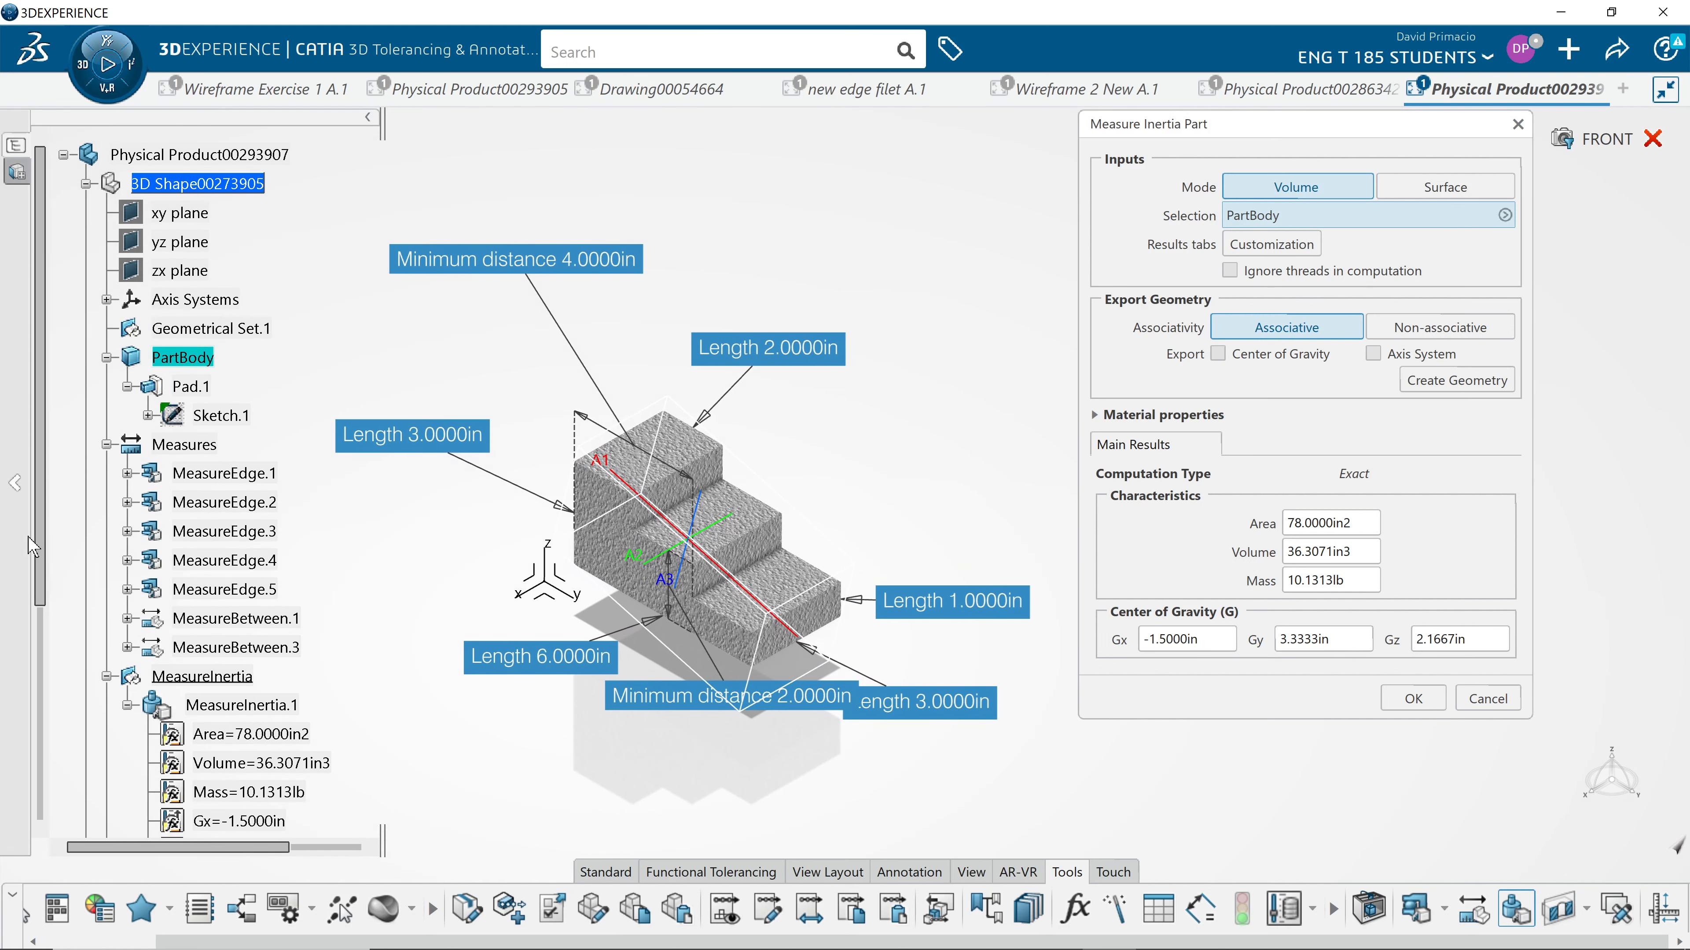
{"action": "scroll", "coordinate": [29, 625], "scroll_direction": "down", "scroll_amount": 3}
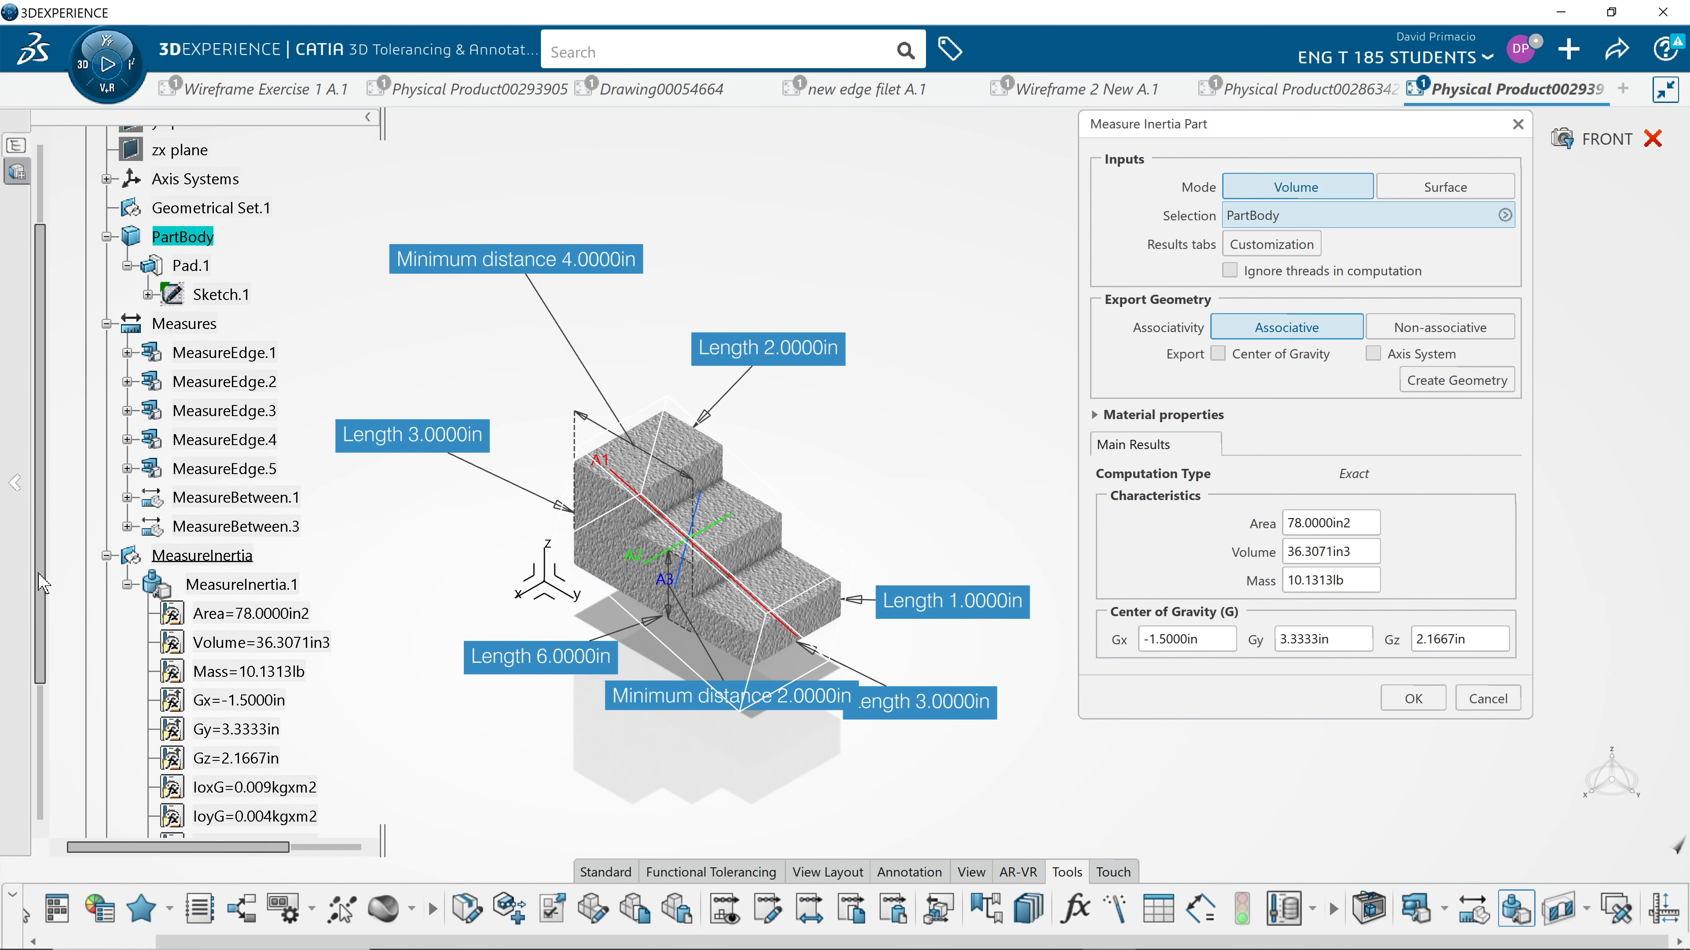
{"action": "left_click_drag", "start_coordinate": [43, 584], "coordinate": [40, 675]}
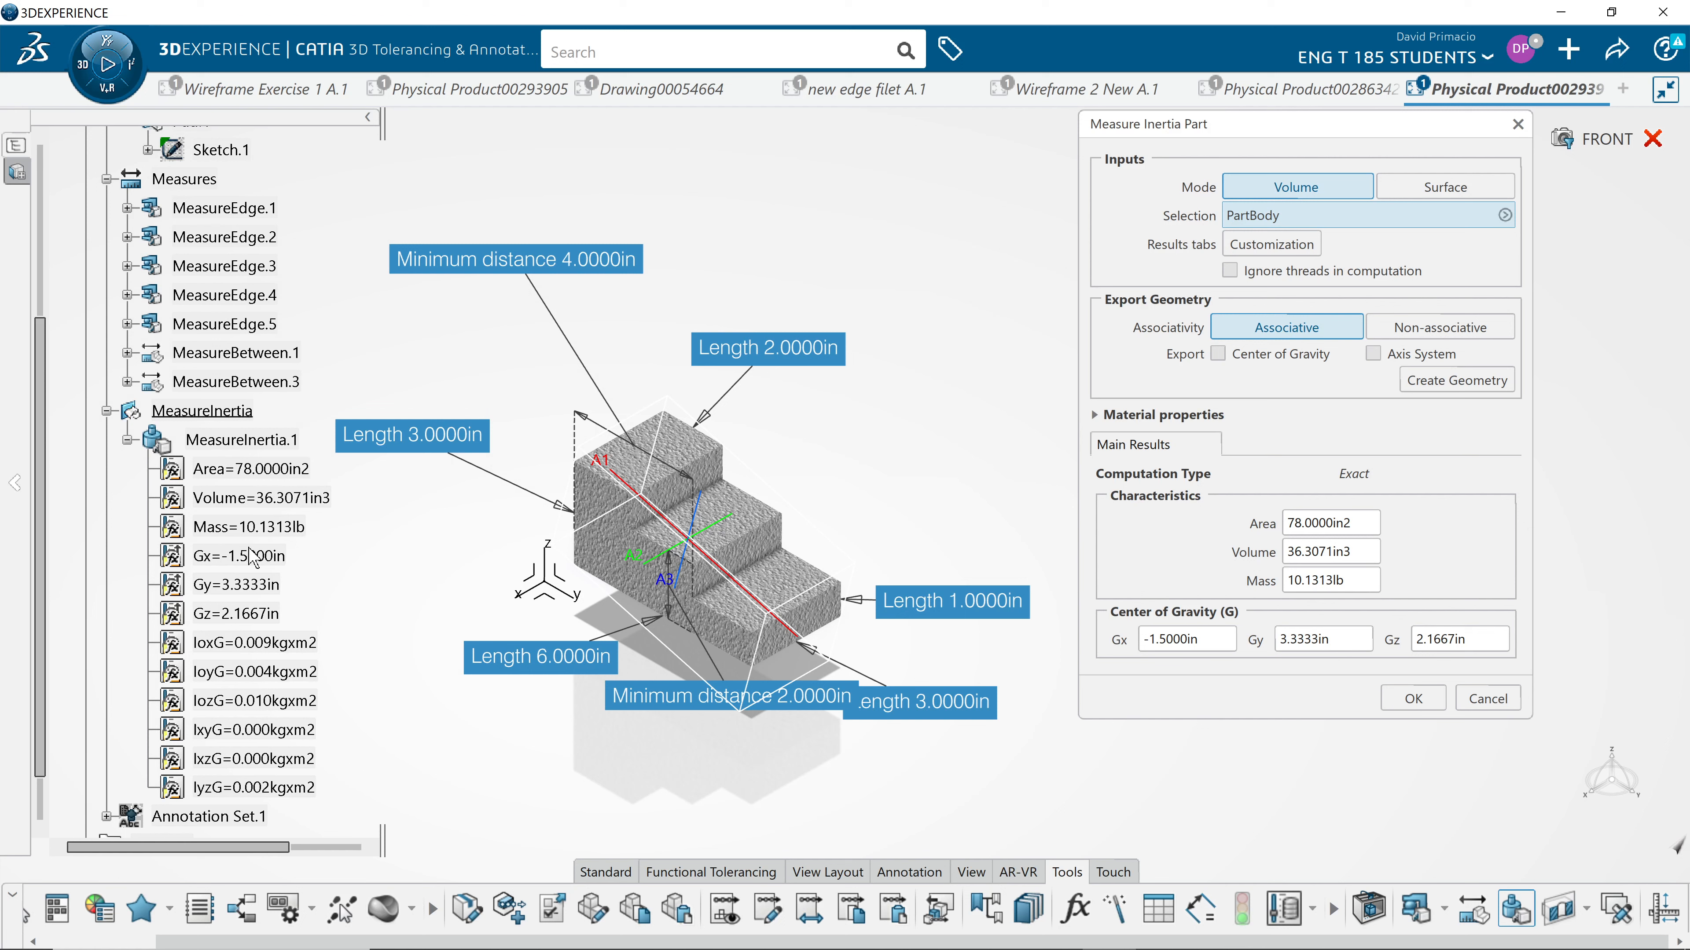
{"action": "mouse_move", "coordinate": [593, 767]}
{"action": "middle_mouse_down"}
{"action": "mouse_move", "coordinate": [629, 754]}
{"action": "mouse_move", "coordinate": [578, 770]}
{"action": "middle_mouse_up"}
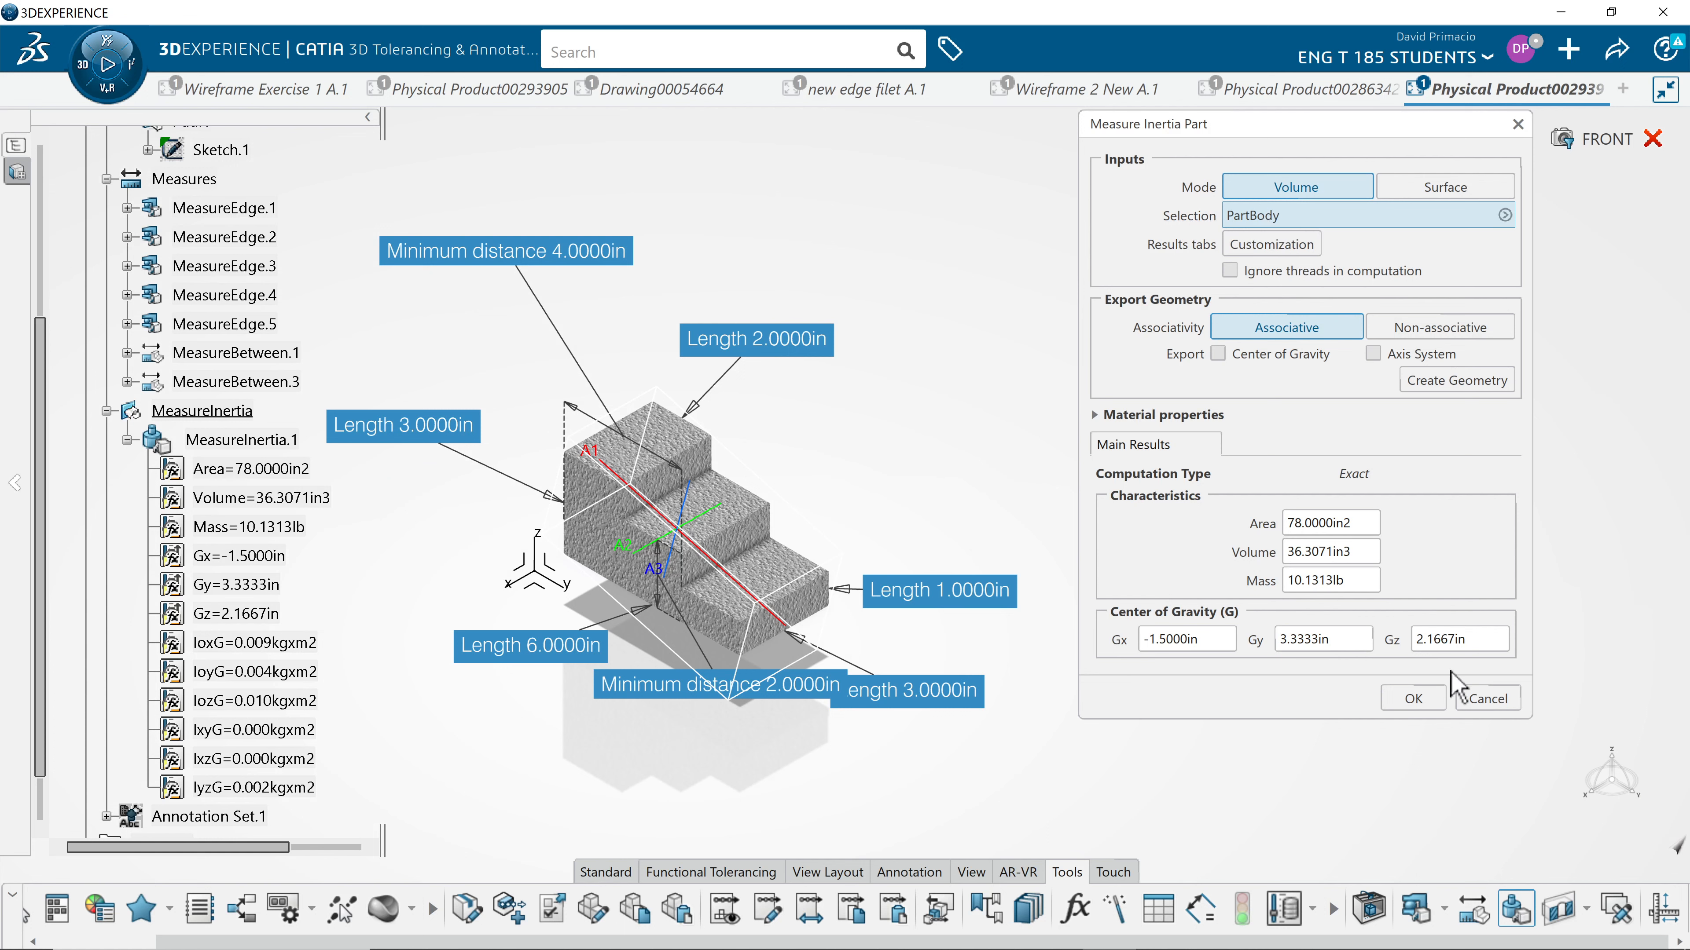
{"action": "middle_click_drag", "start_coordinate": [874, 835], "coordinate": [909, 817]}
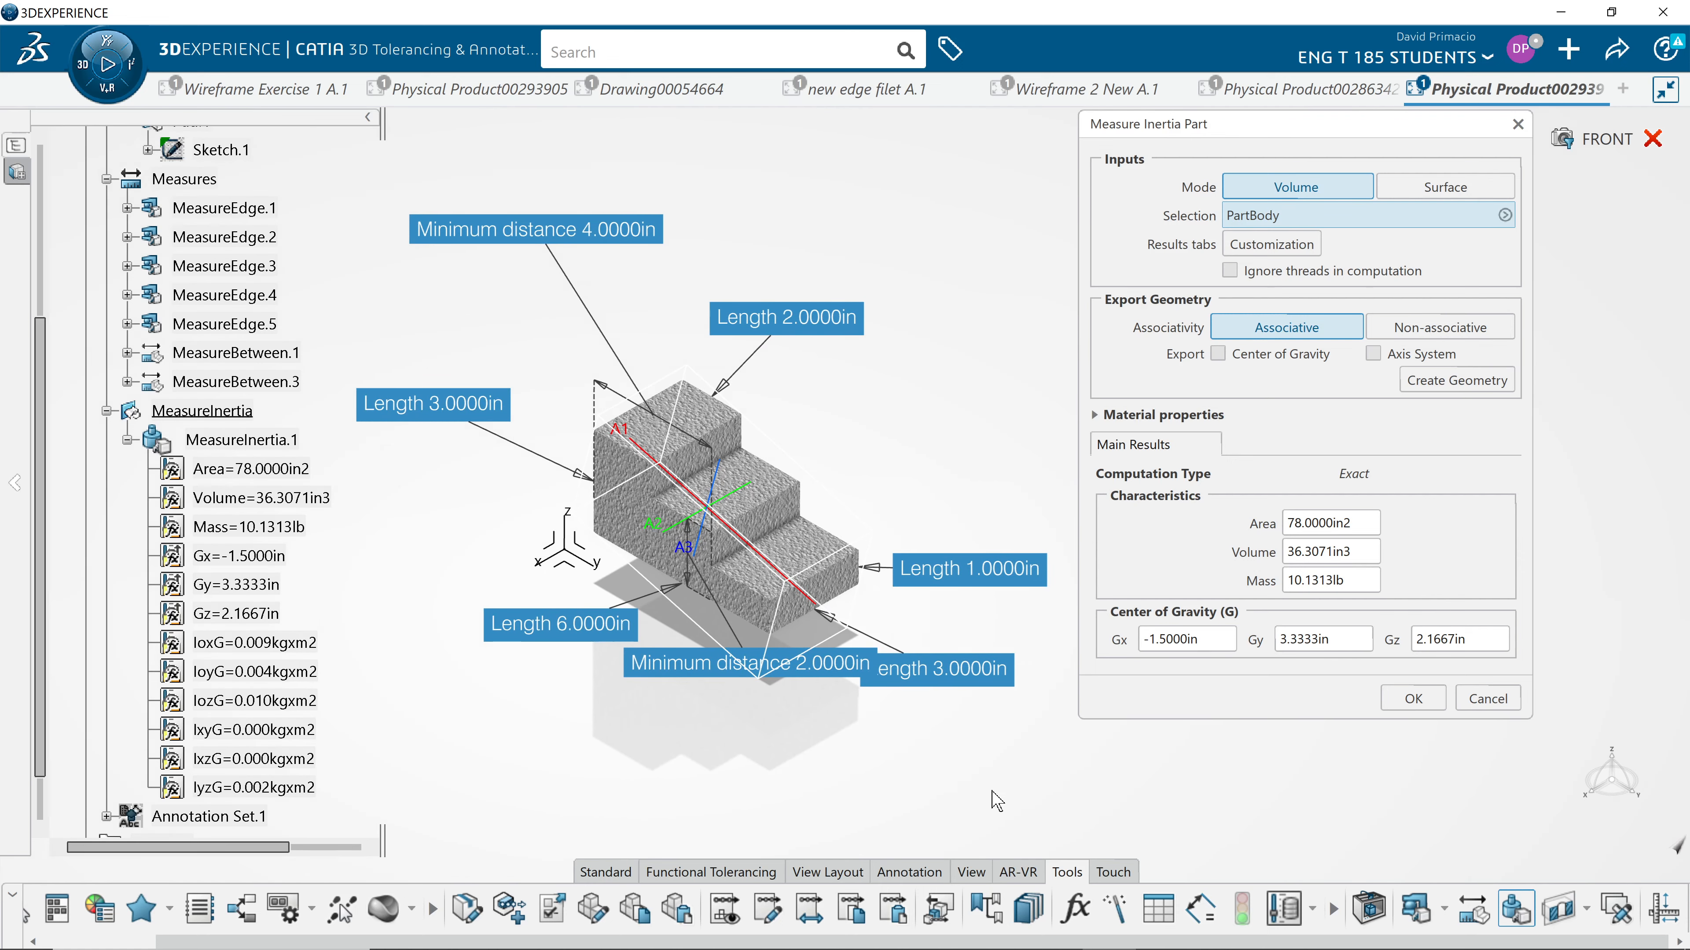
{"action": "middle_click_drag", "start_coordinate": [1045, 818], "coordinate": [1062, 844]}
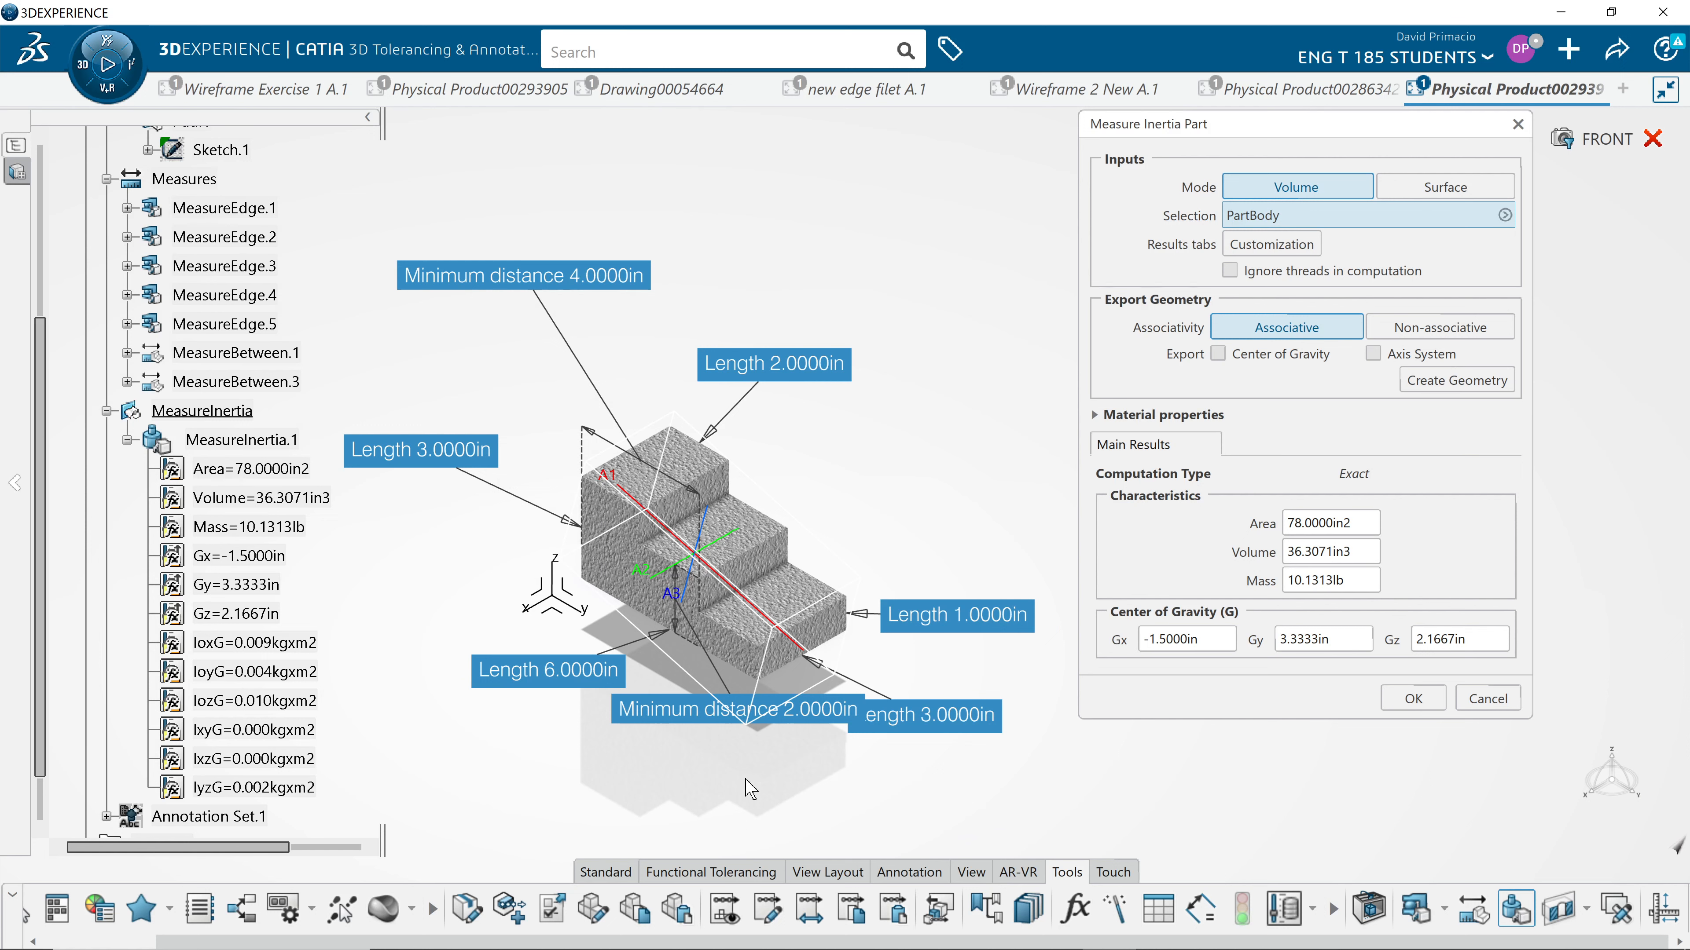
{"action": "middle_click_drag", "start_coordinate": [612, 802], "coordinate": [620, 789]}
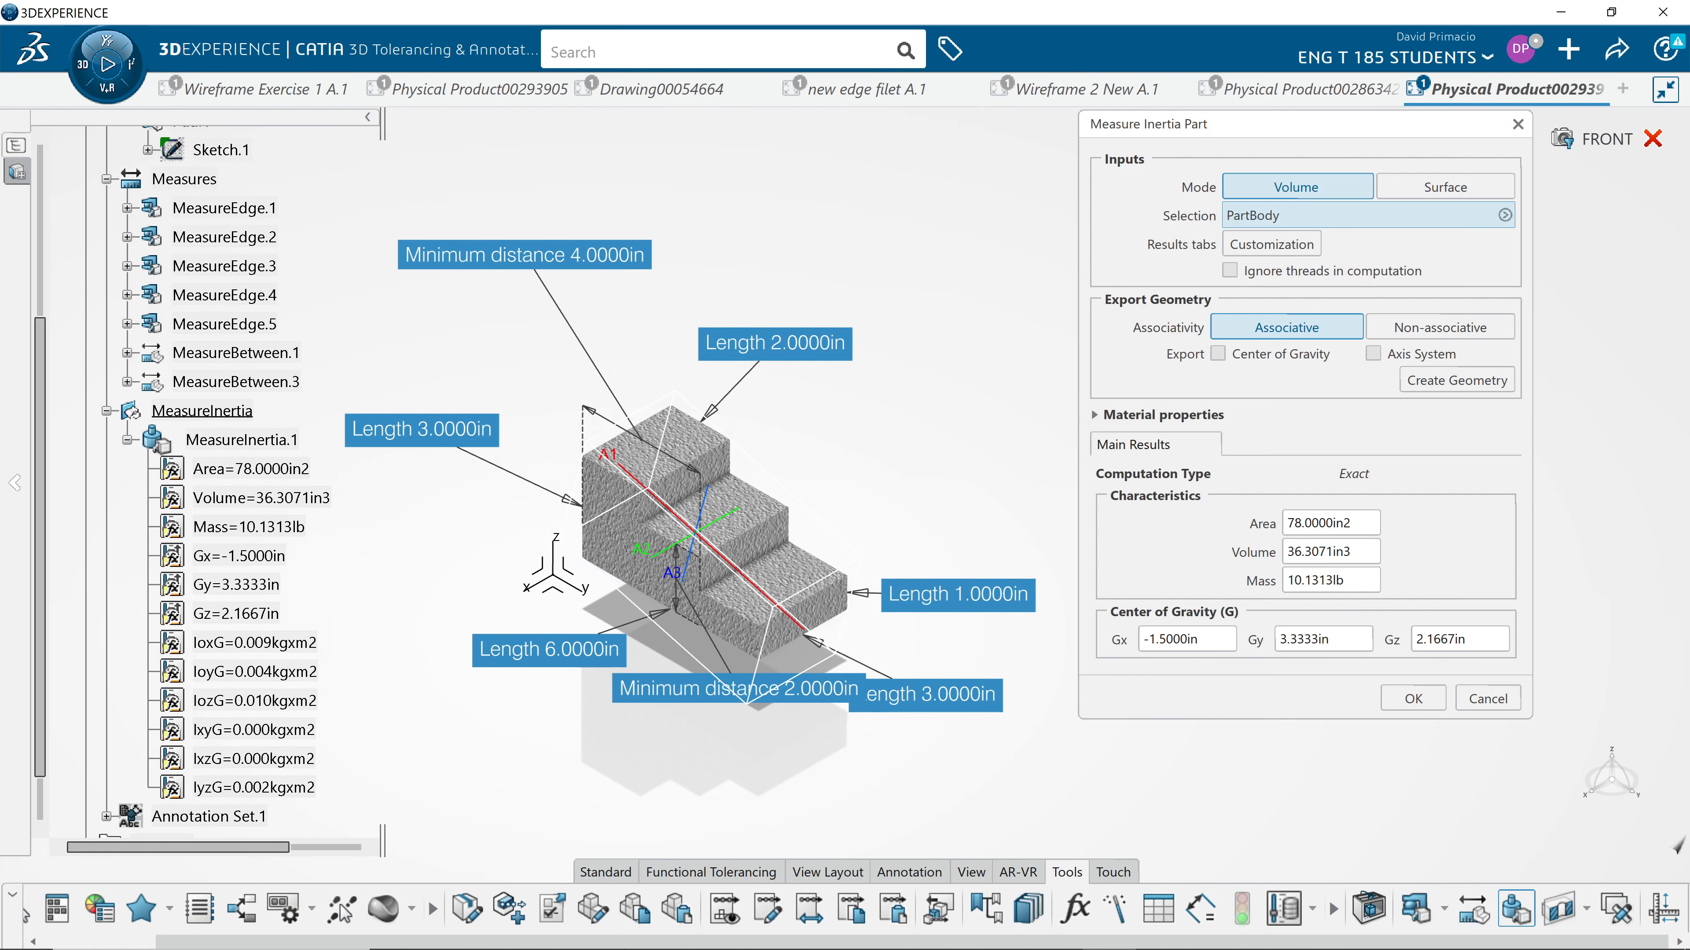
{"action": "mouse_move", "coordinate": [506, 928]}
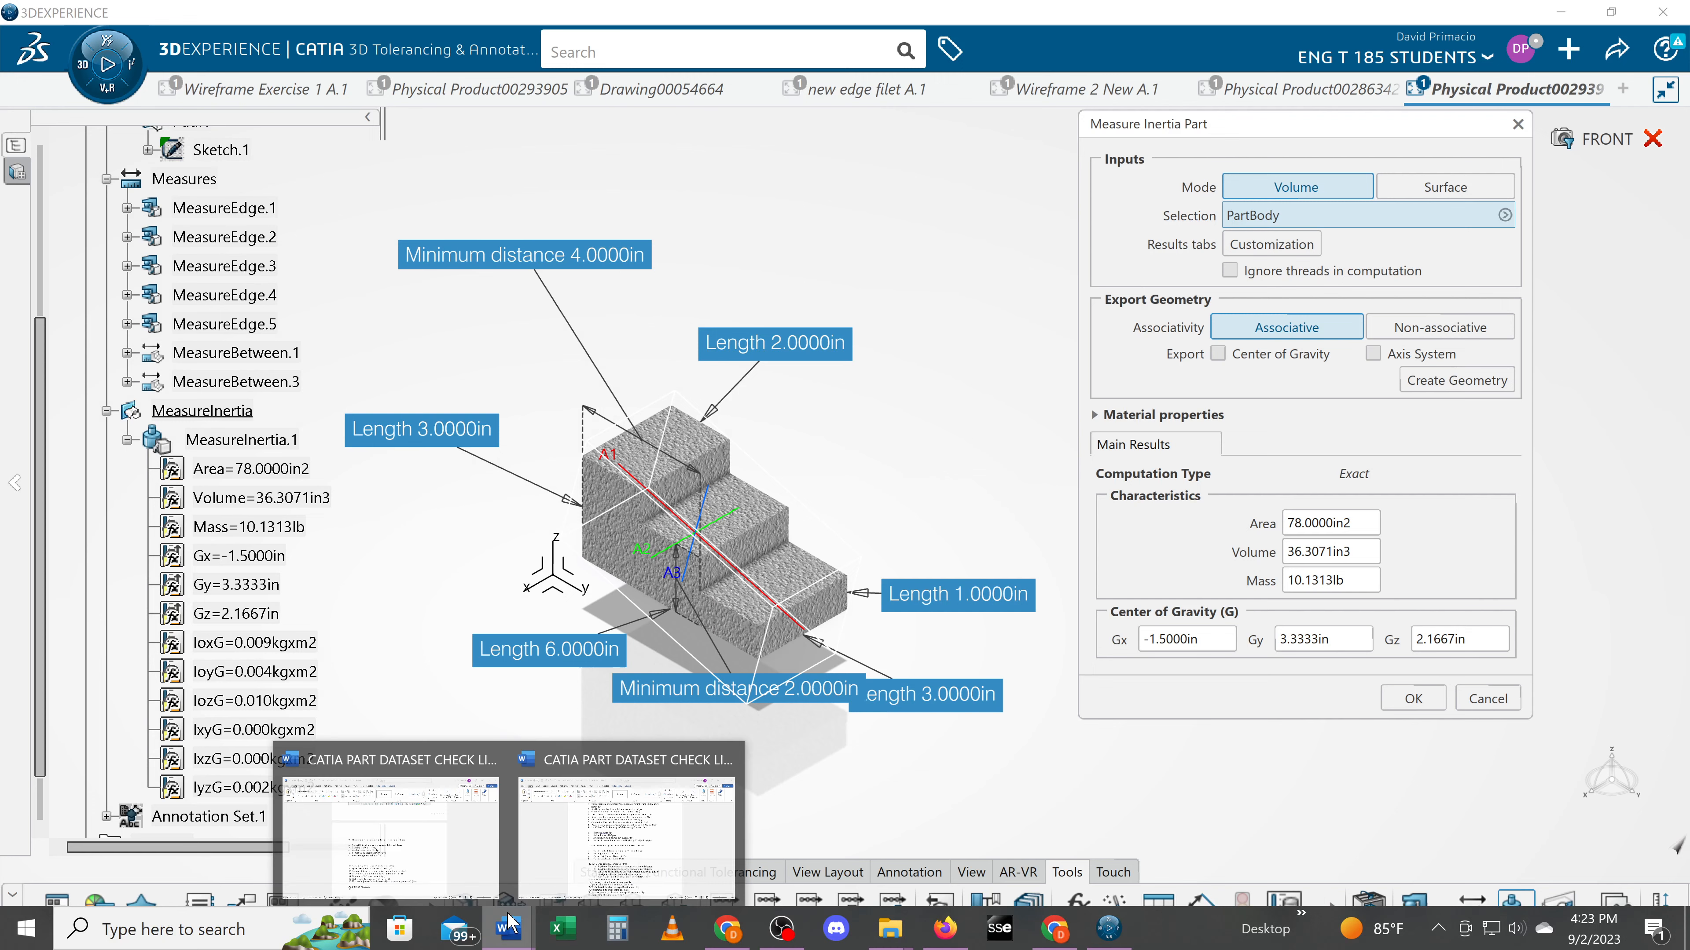
{"action": "left_click", "coordinate": [530, 858]}
{"action": "scroll", "coordinate": [835, 566], "scroll_direction": "up", "scroll_amount": 3}
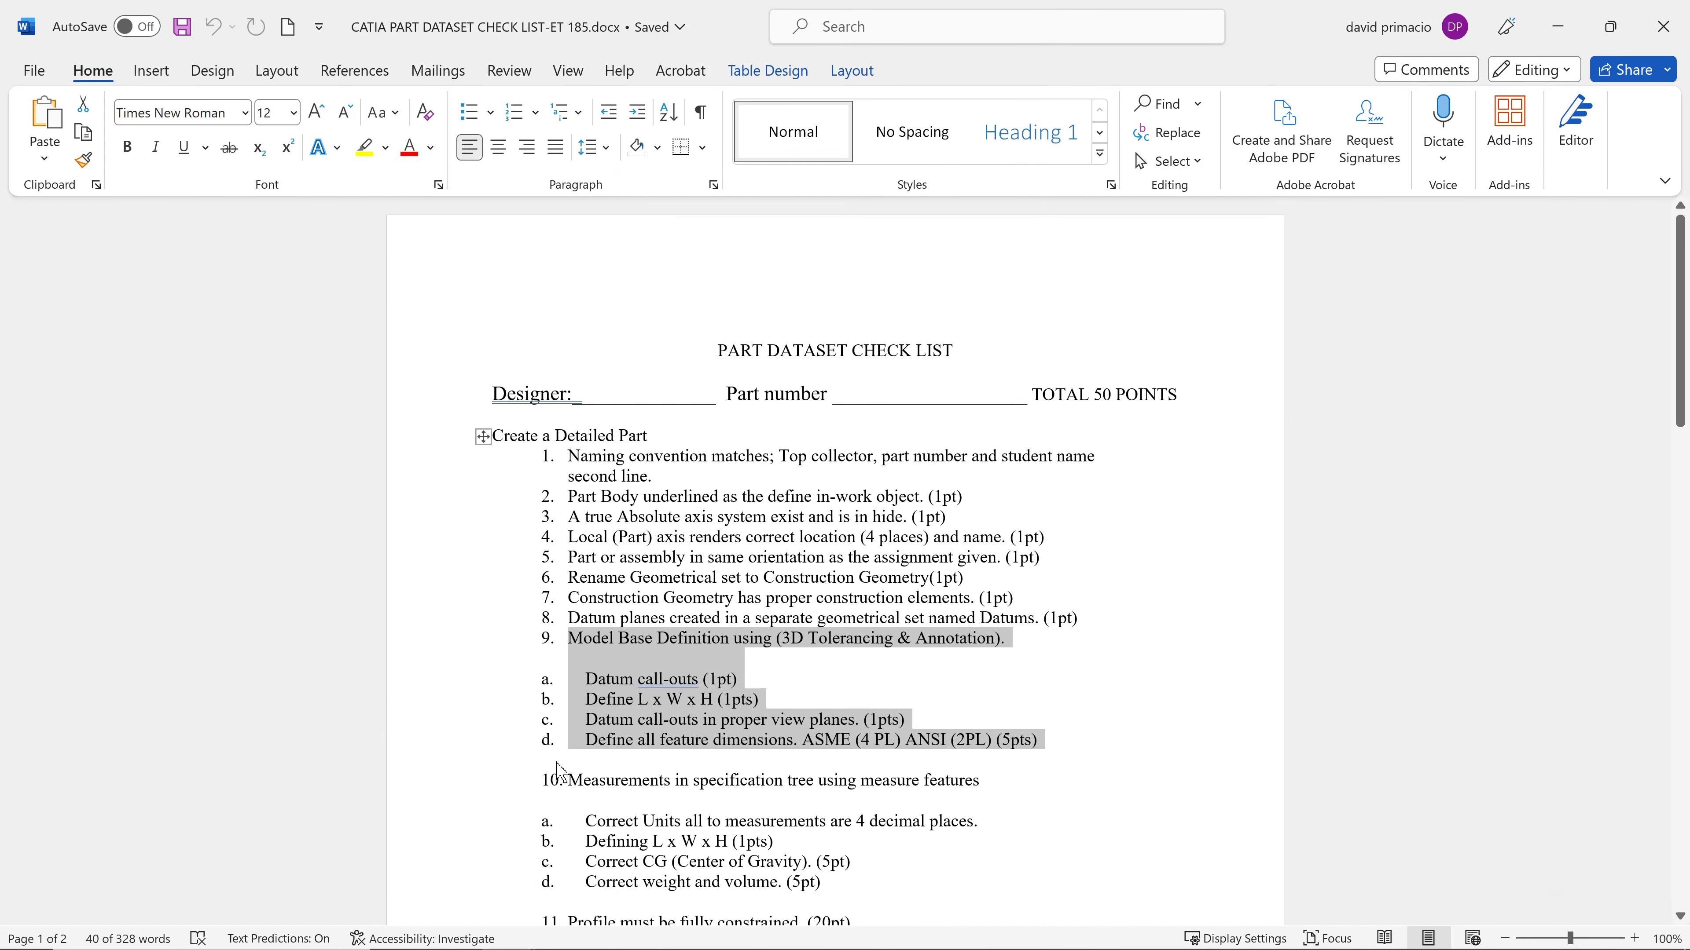
Step: Switch to the ET 185 Sample part dataset check list in Word and go to item 9 on specification tree measurements
{"action": "left_click", "coordinate": [515, 932]}
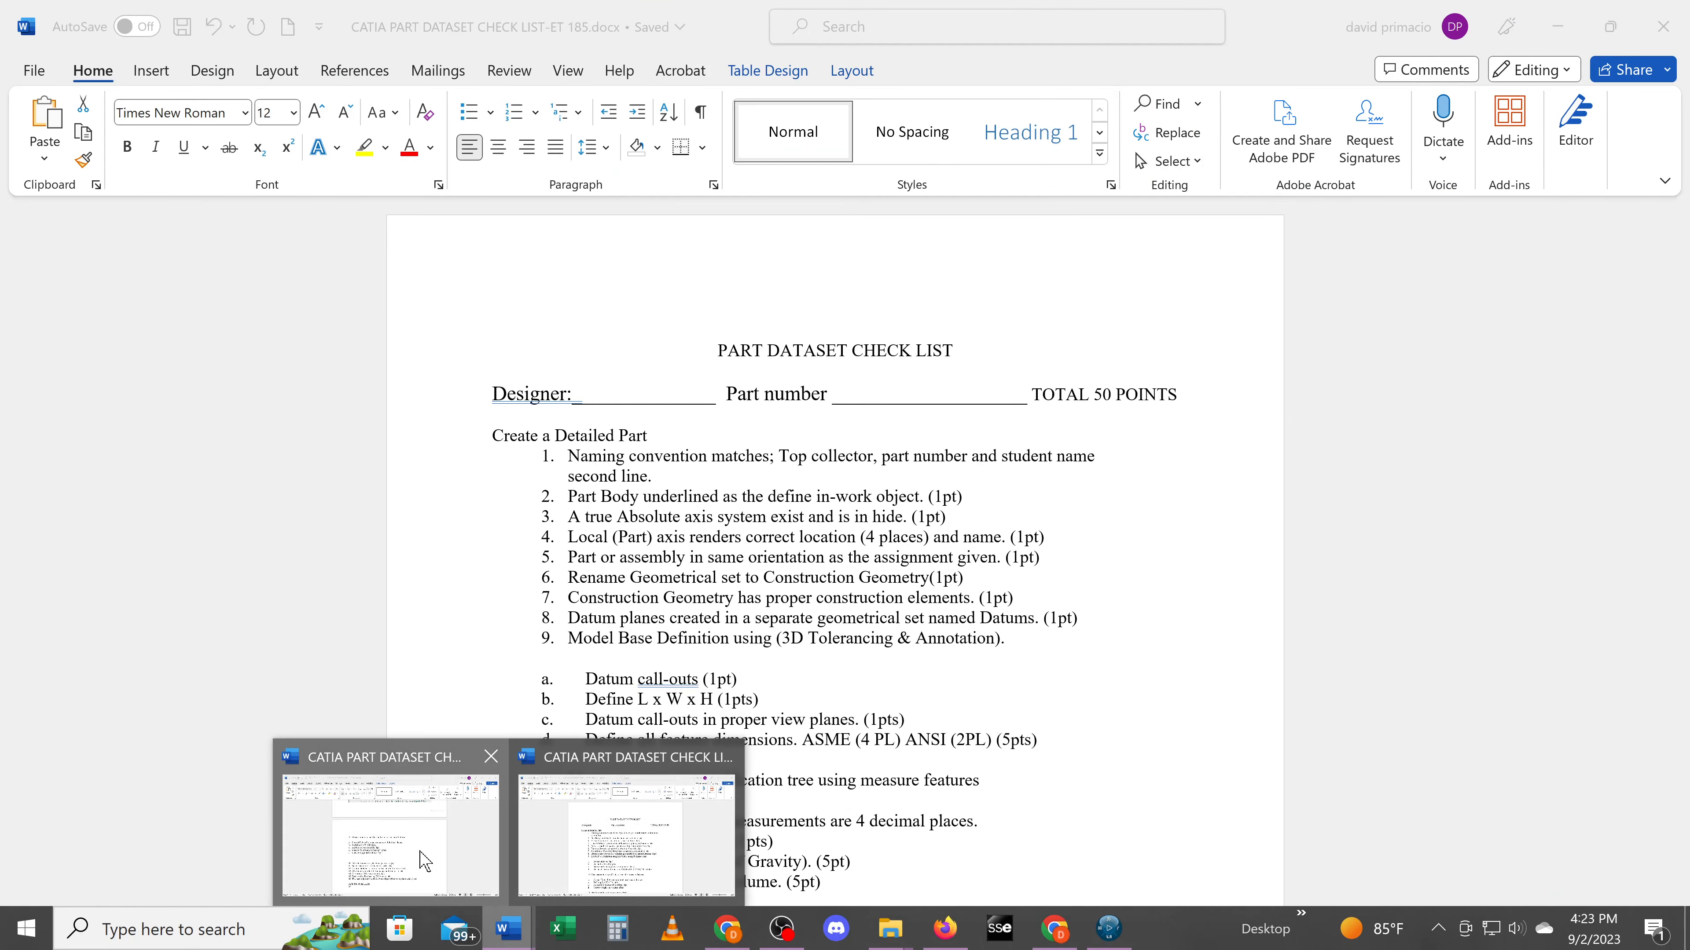
{"action": "left_click", "coordinate": [423, 859]}
{"action": "scroll", "coordinate": [835, 566], "scroll_direction": "up", "scroll_amount": 10}
{"action": "scroll", "coordinate": [835, 566], "scroll_direction": "up", "scroll_amount": 12}
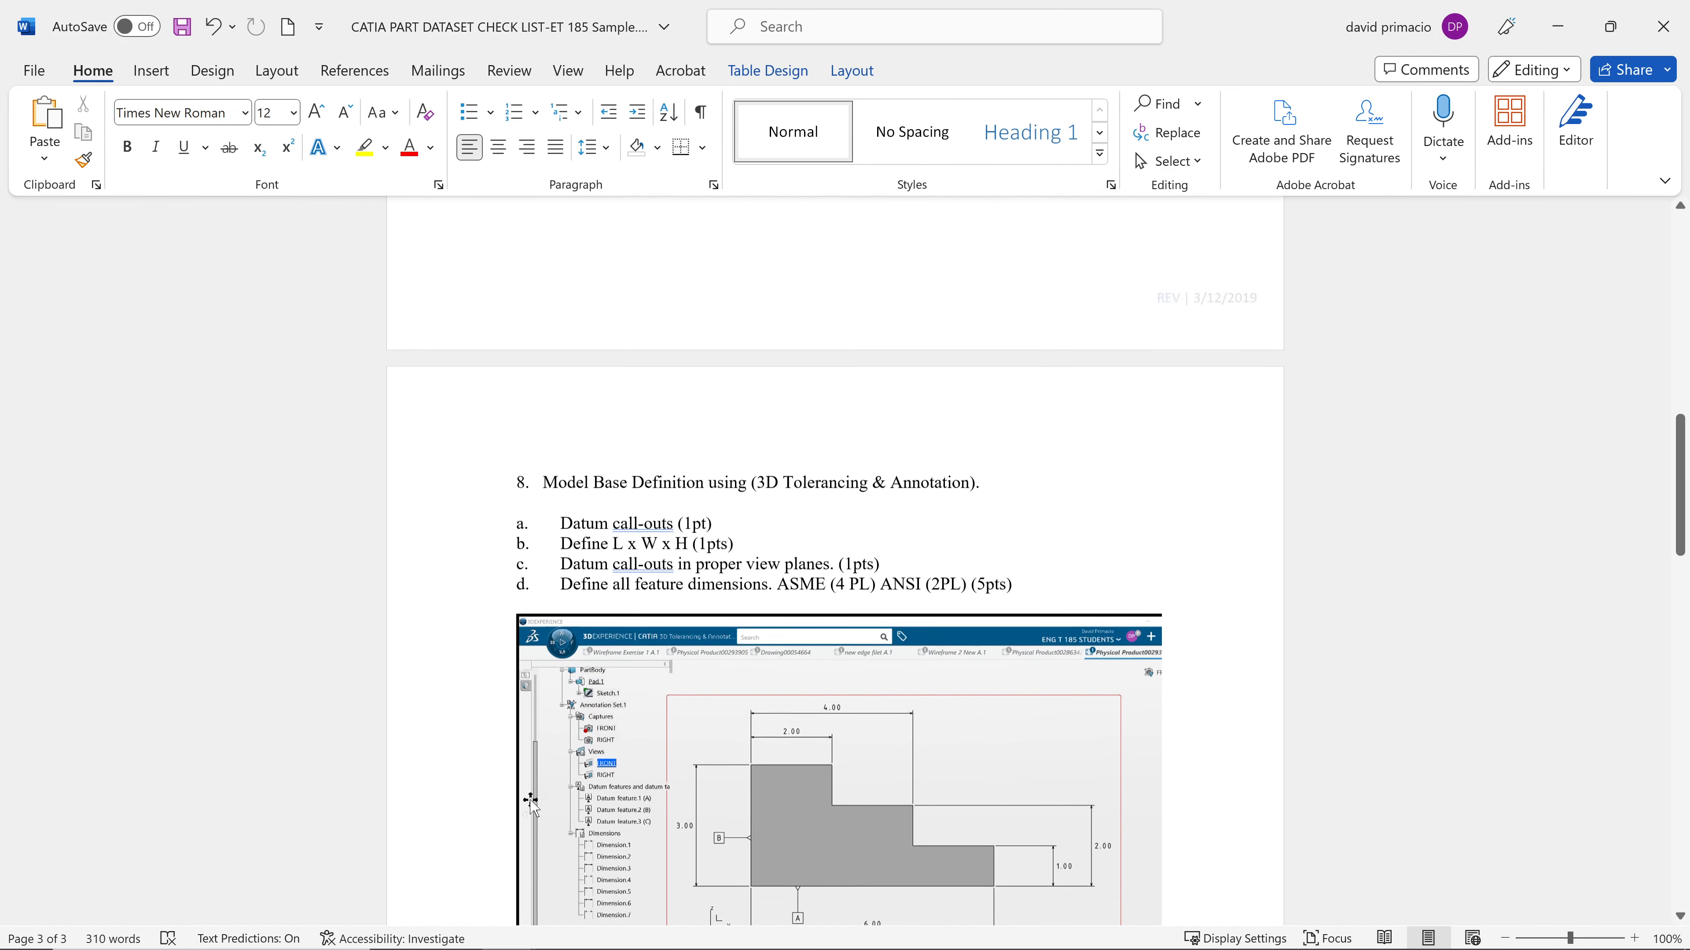
{"action": "scroll", "coordinate": [834, 566], "scroll_direction": "down", "scroll_amount": 5}
{"action": "scroll", "coordinate": [532, 807], "scroll_direction": "down", "scroll_amount": 5}
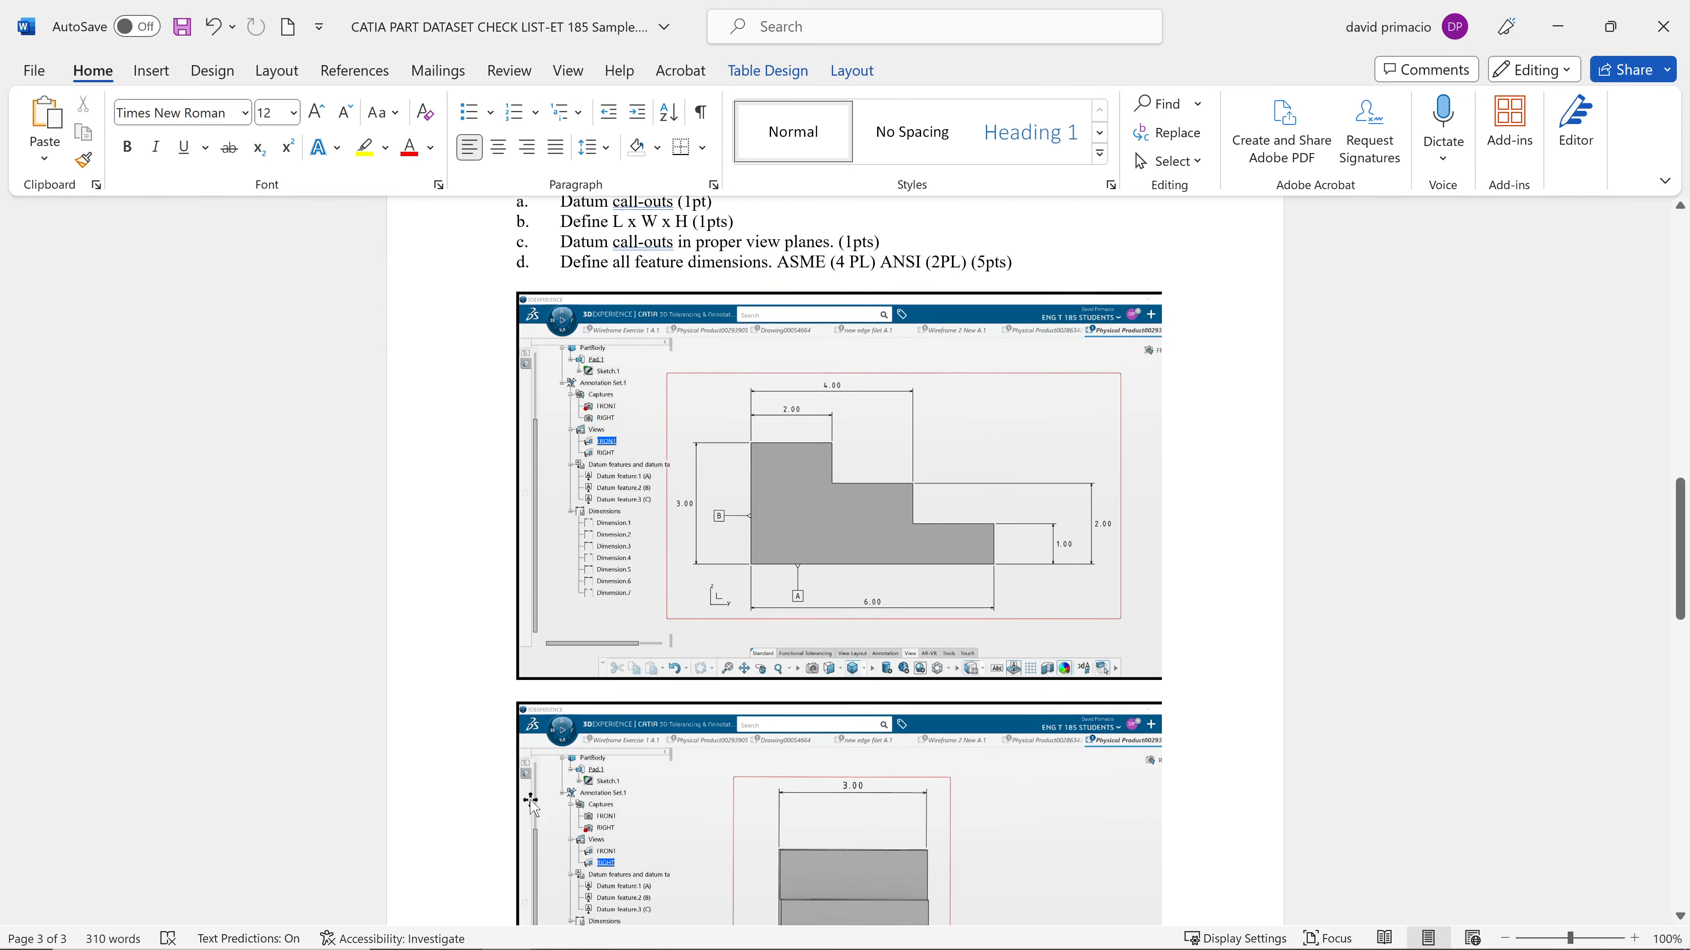
{"action": "scroll", "coordinate": [530, 805], "scroll_direction": "down", "scroll_amount": 10}
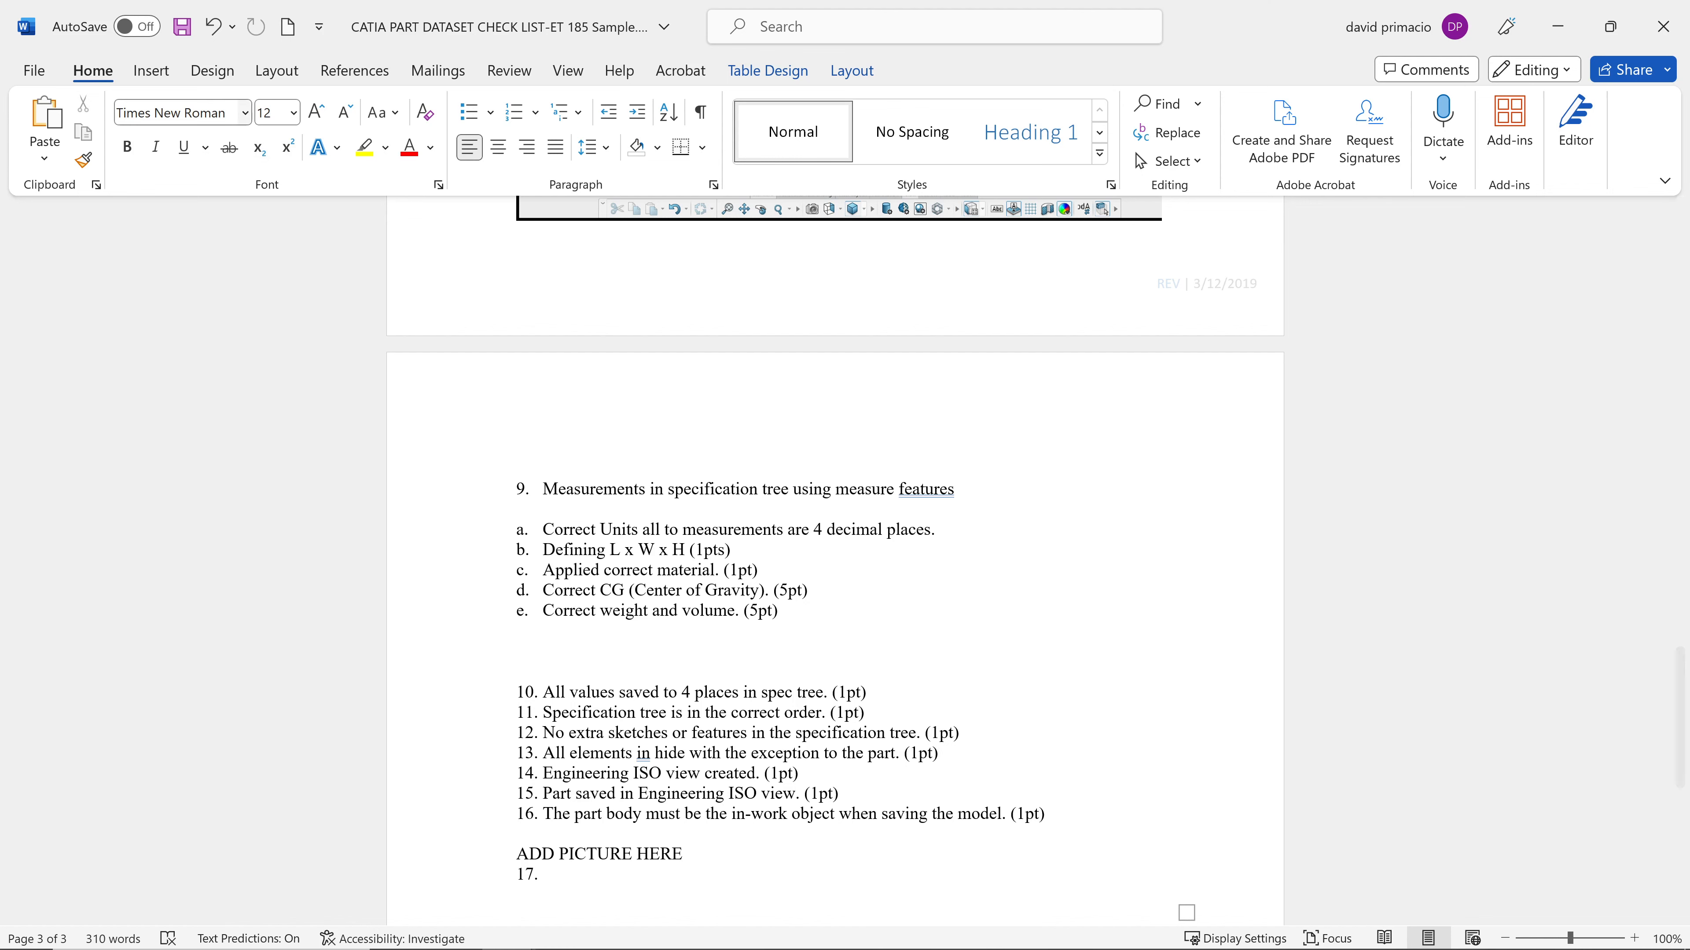
Step: Insert a screenshot of the 3DEXPERIENCE window with the inertia measurement below item 9e, Correct weight and volume
{"action": "left_click", "coordinate": [151, 70]}
{"action": "left_click", "coordinate": [599, 130]}
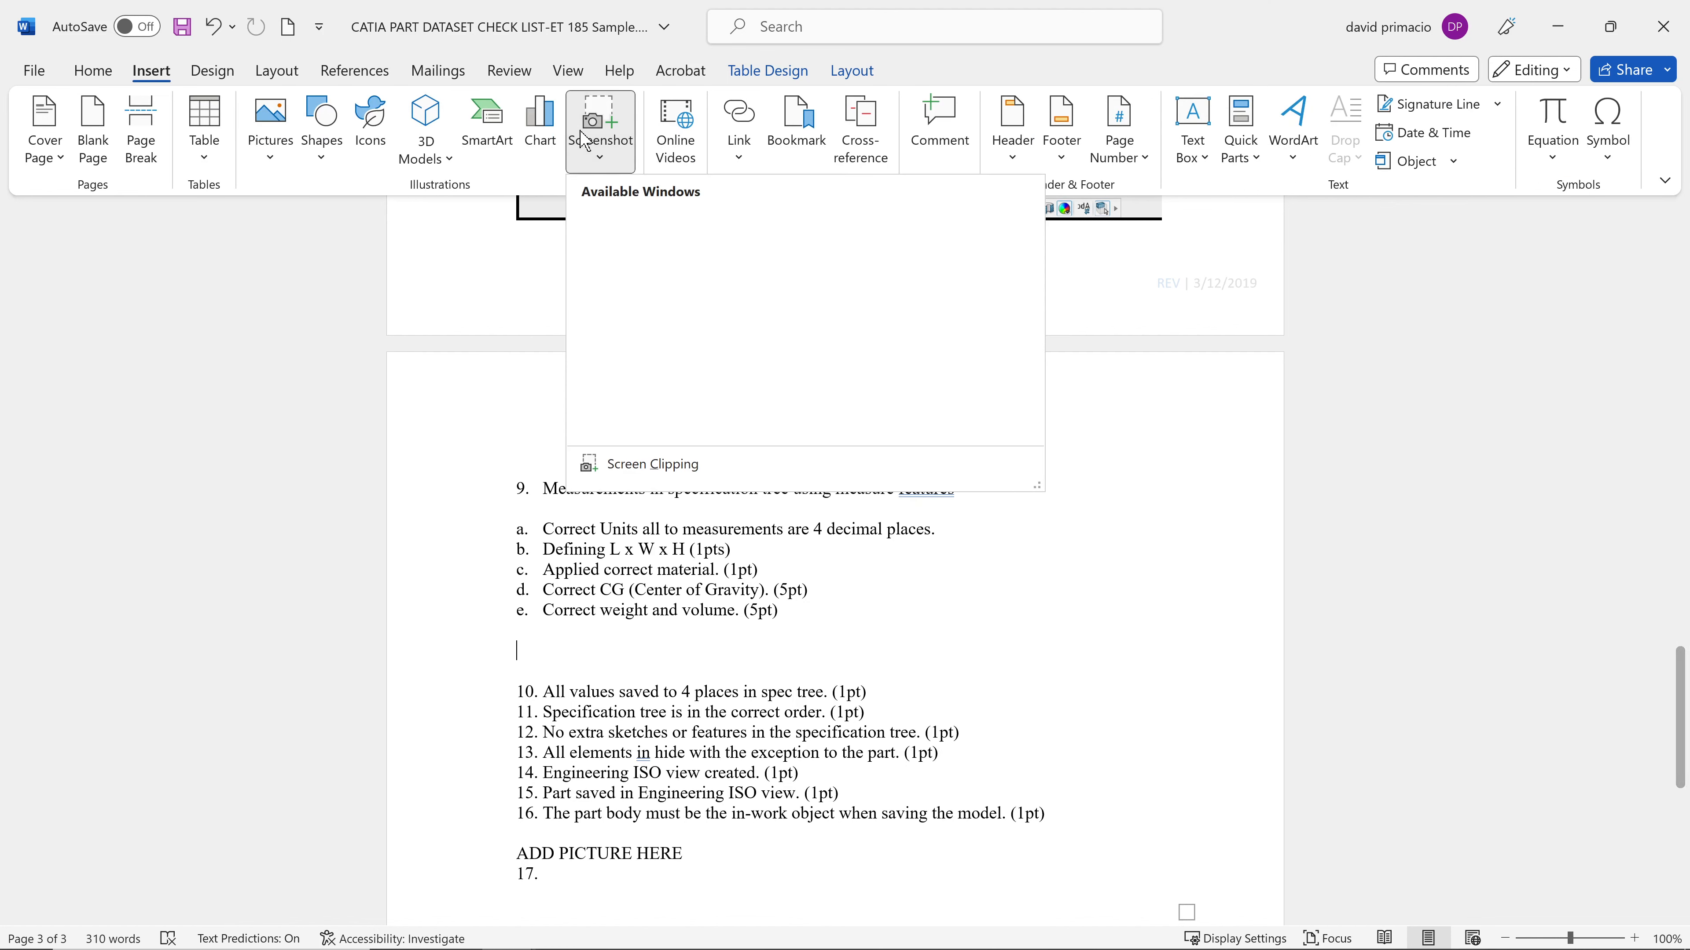
{"action": "left_click", "coordinate": [741, 270]}
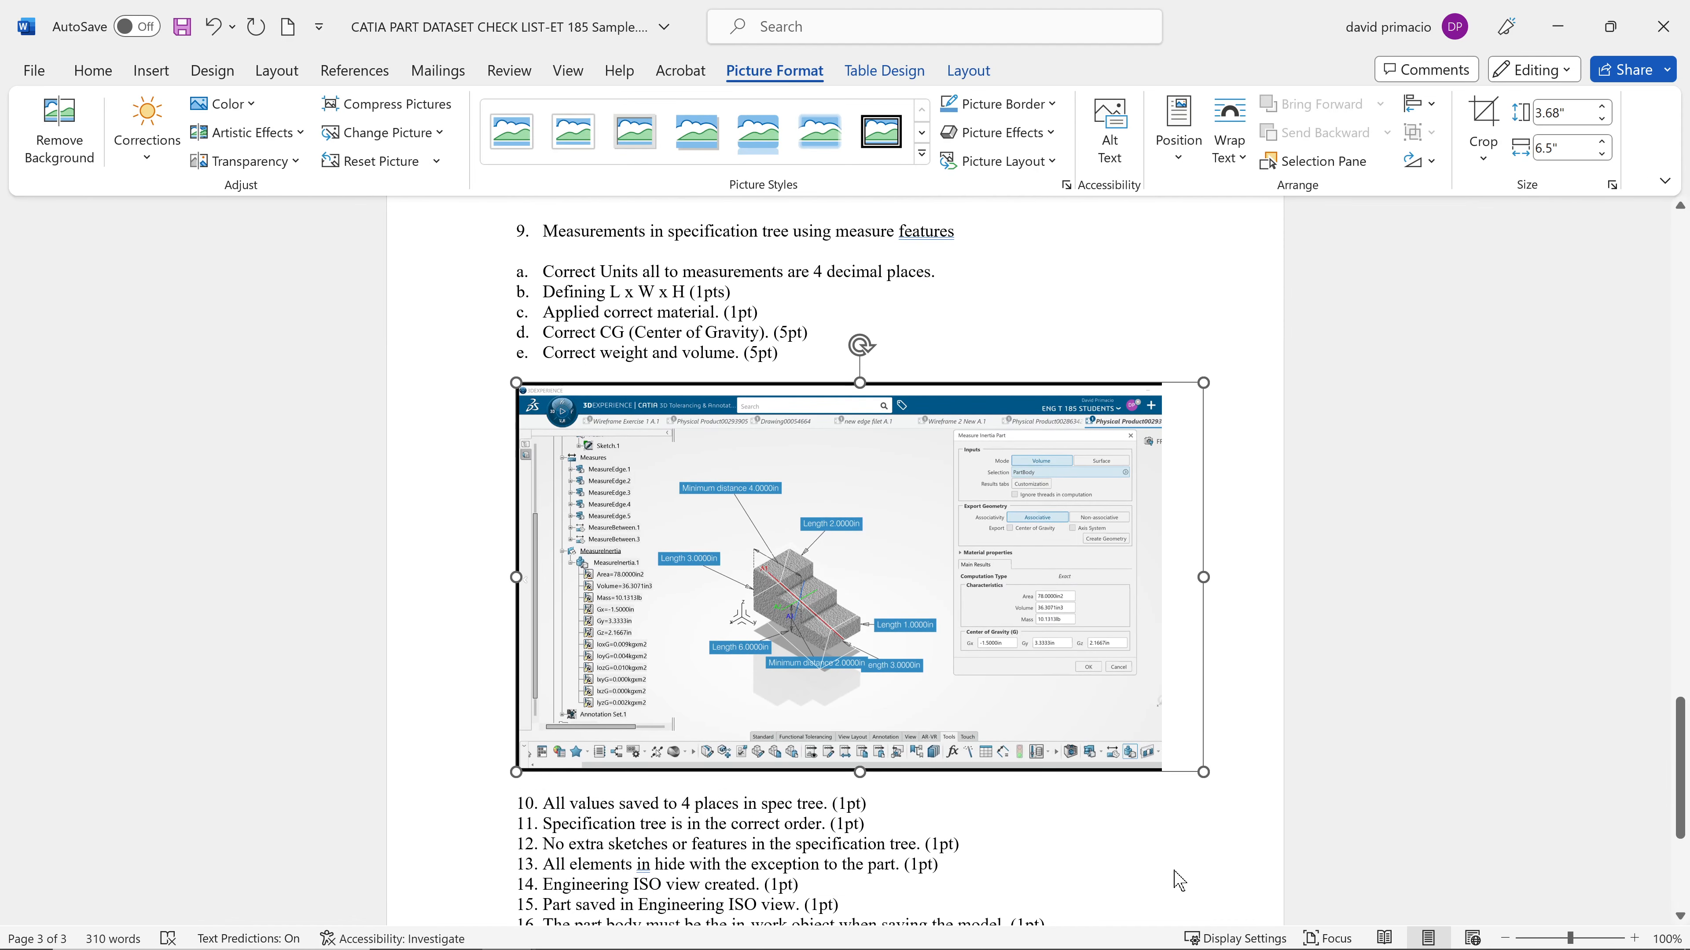
{"action": "scroll", "coordinate": [883, 646], "scroll_direction": "down", "scroll_amount": 2}
{"action": "scroll", "coordinate": [881, 662], "scroll_direction": "up", "scroll_amount": 15}
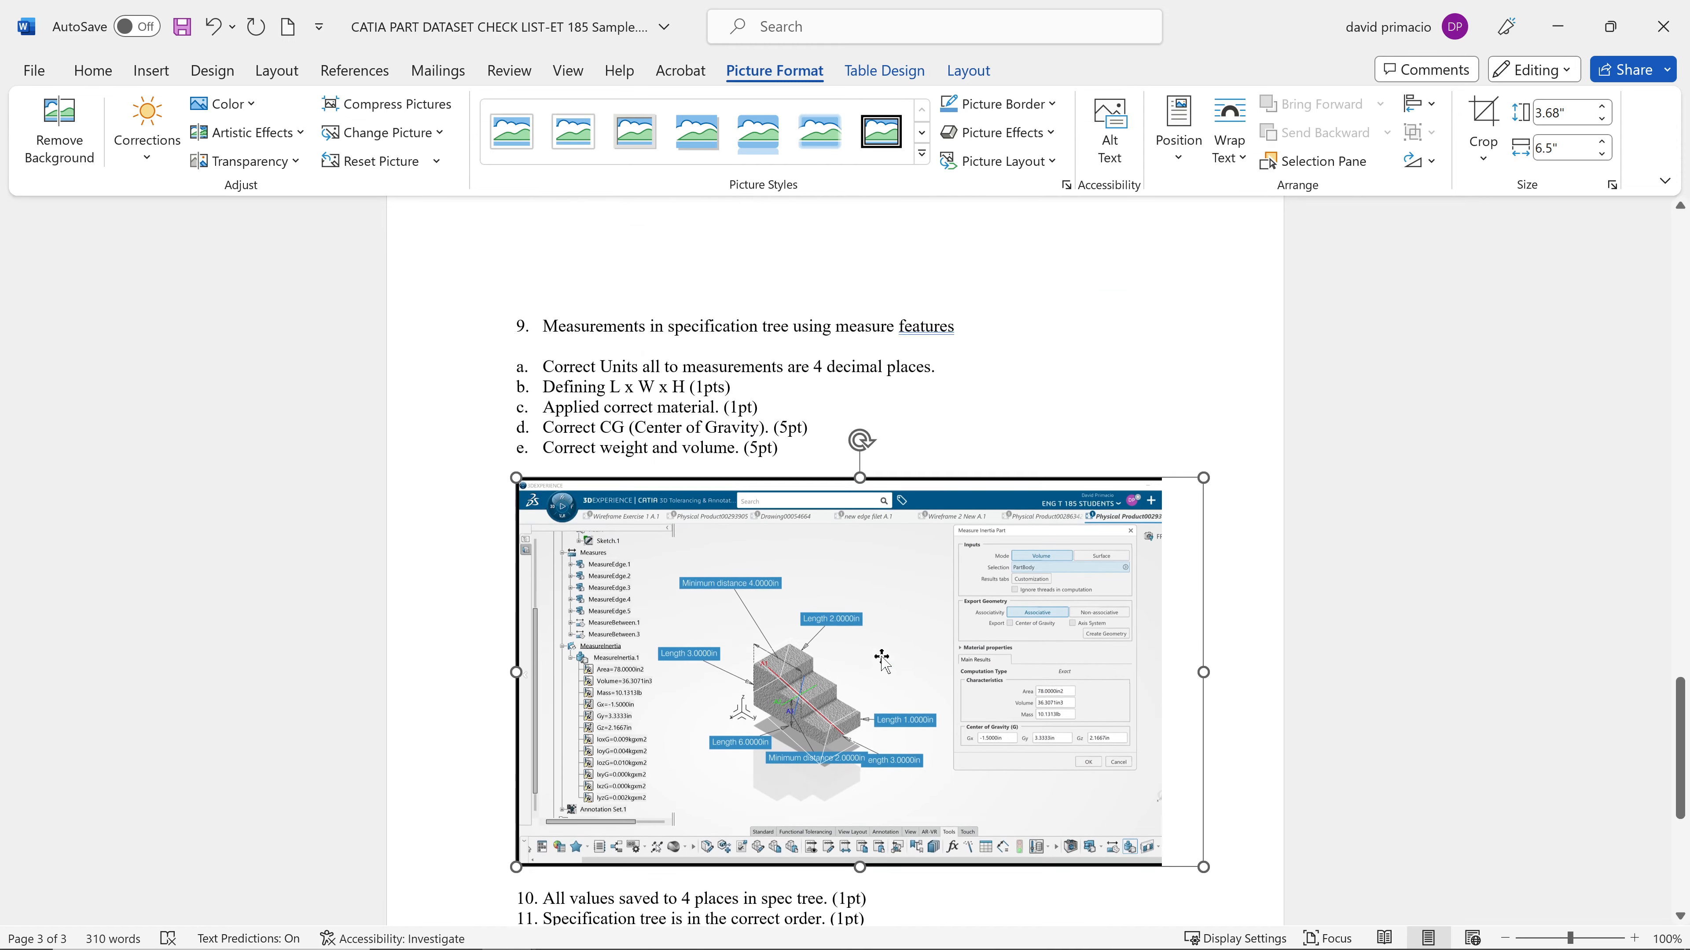